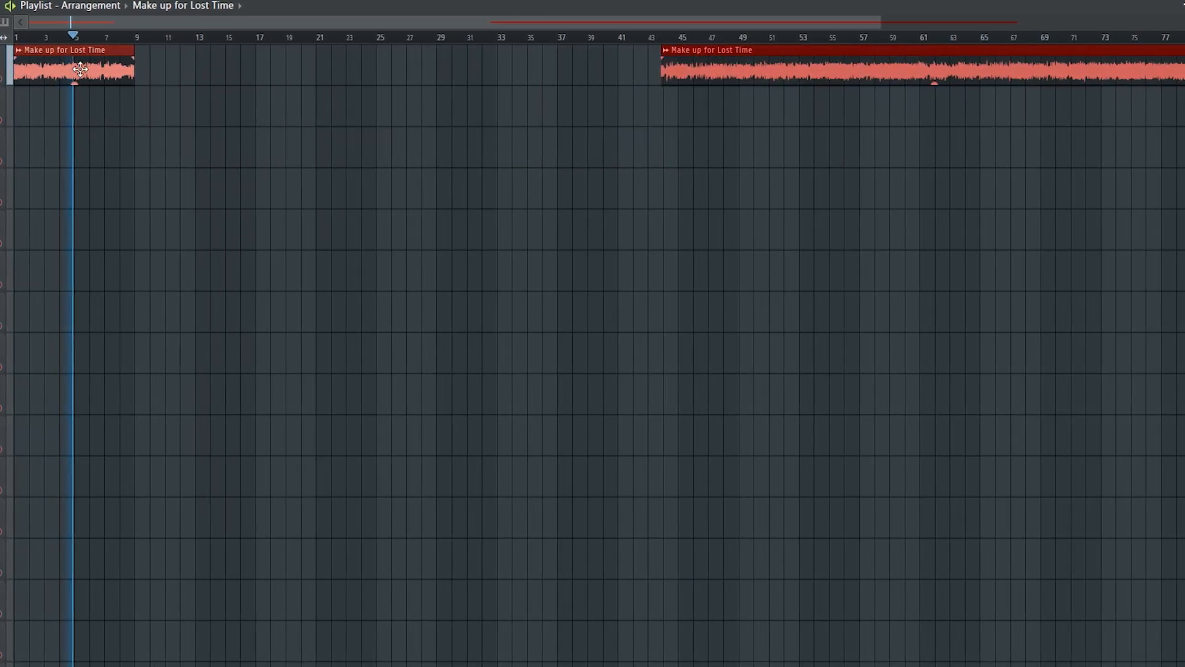
# Reposition and extend the second-track Make up for Lost Time clip to span about bars 14 to 42, and delete the long clip at bar 44.
pyautogui.moveTo(322, 109); pyautogui.dragTo(239, 109)
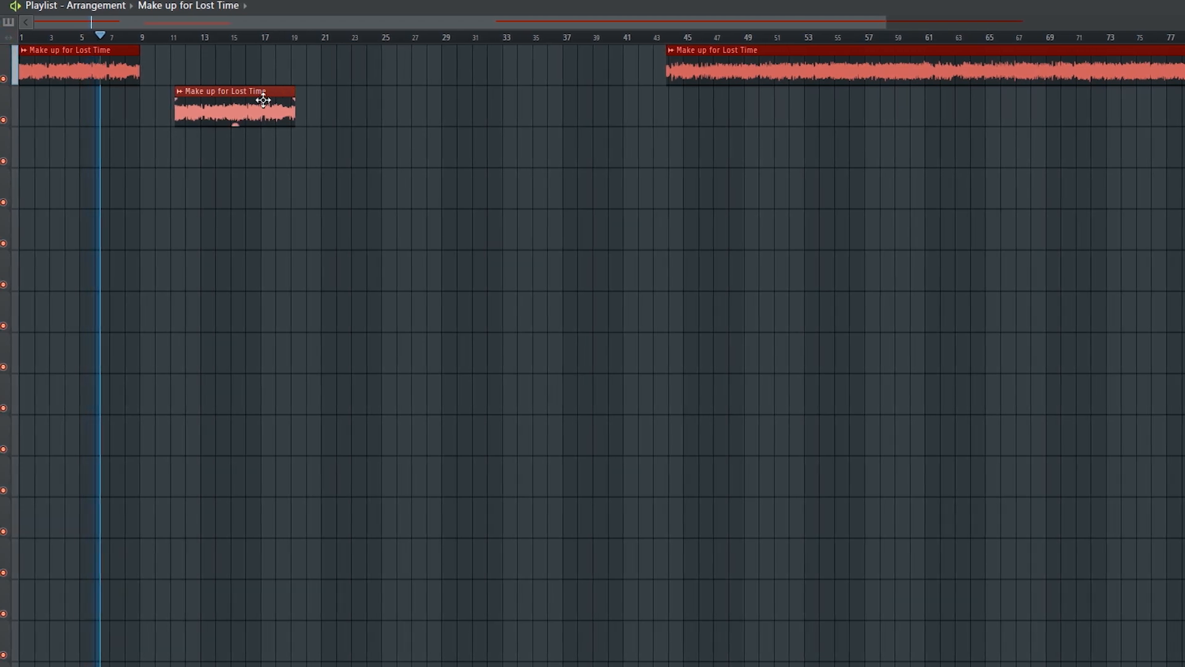
pyautogui.moveTo(397, 119); pyautogui.dragTo(148, 120)
pyautogui.moveTo(234, 119); pyautogui.dragTo(364, 121)
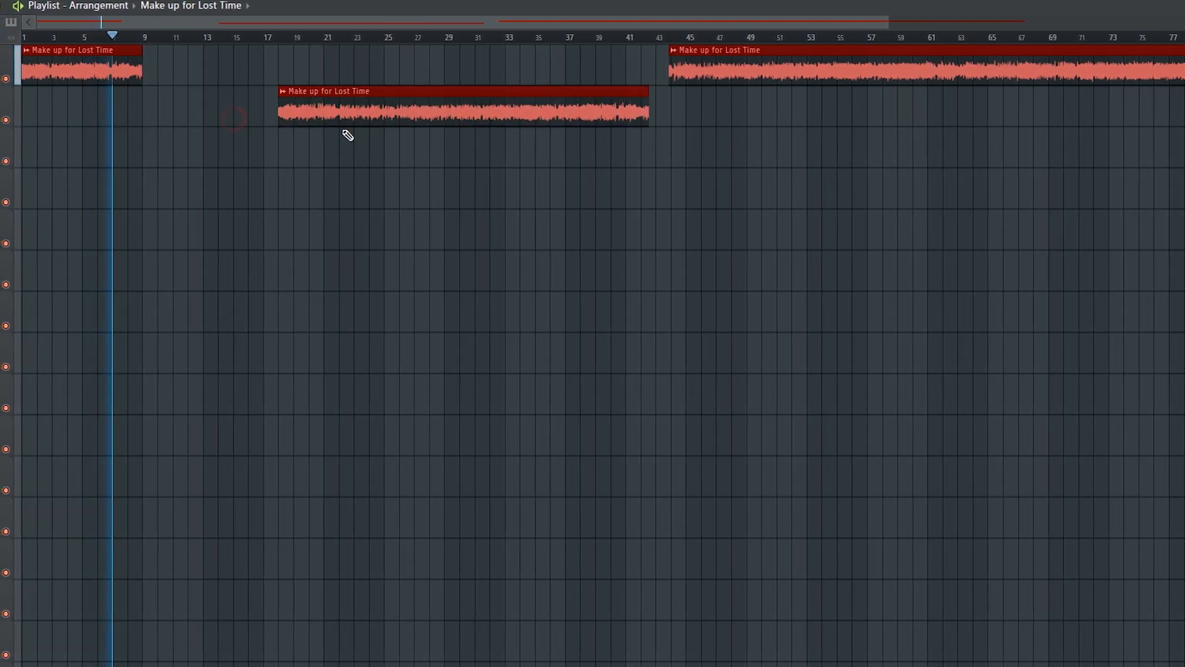
pyautogui.rightClick(794, 66)
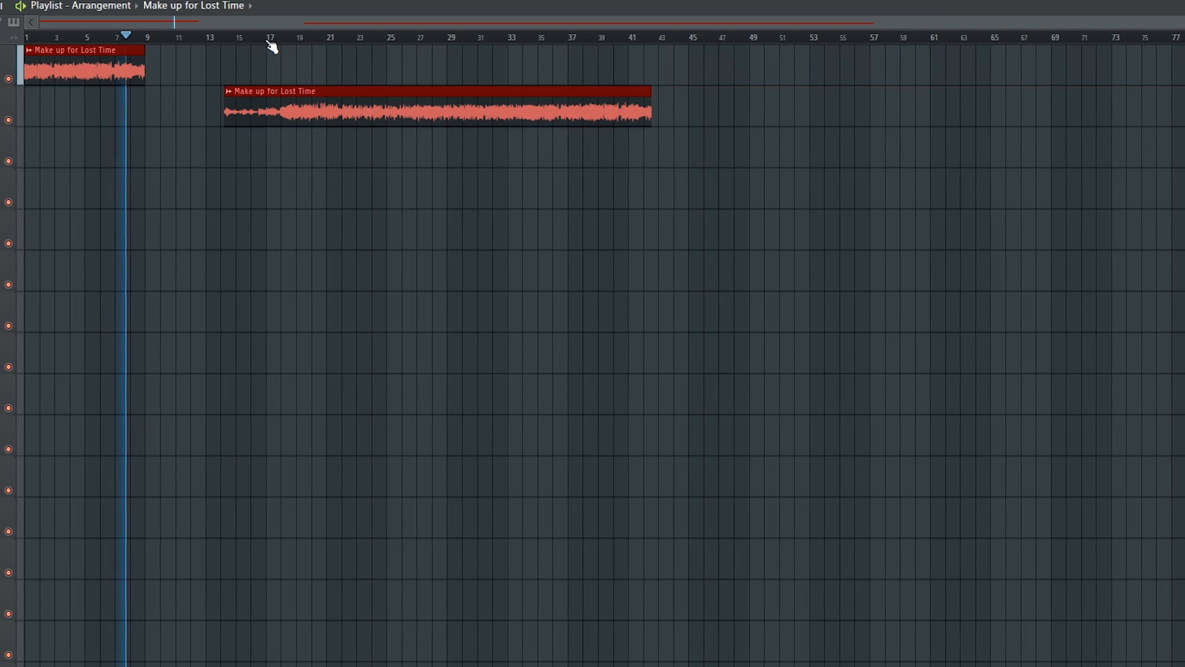
# Trim the start of the second-track clip to about the middle of bar 30, auditioning candidate start points along the way.
pyautogui.scroll(5, 272, 42)
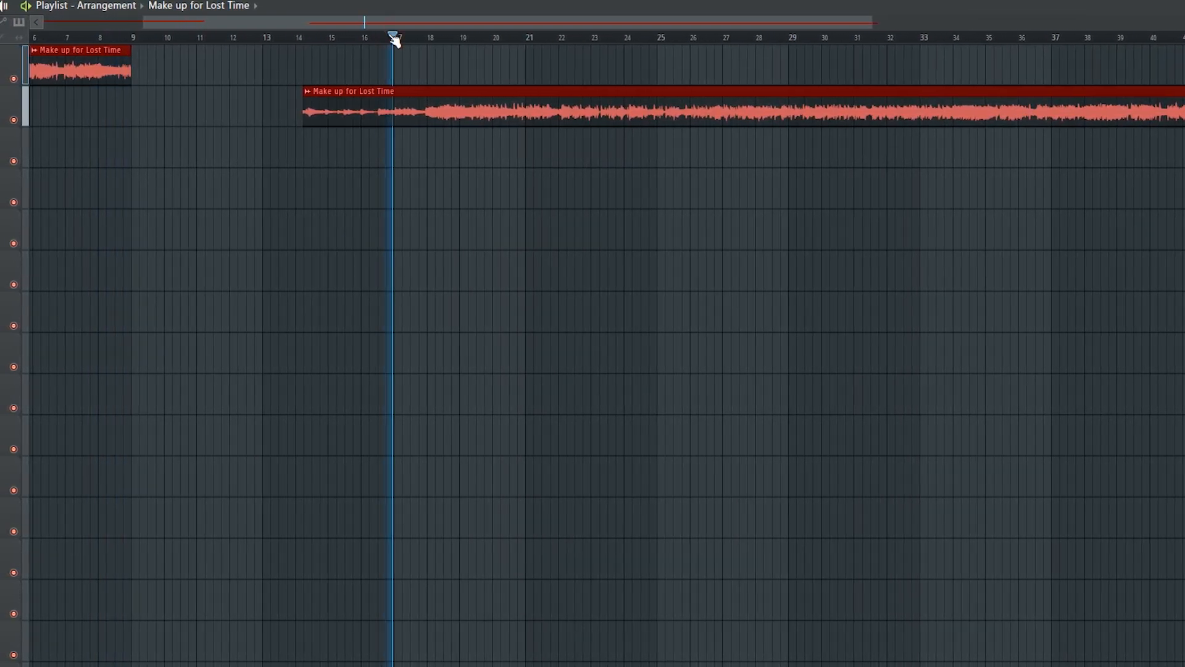
pyautogui.click(460, 41)
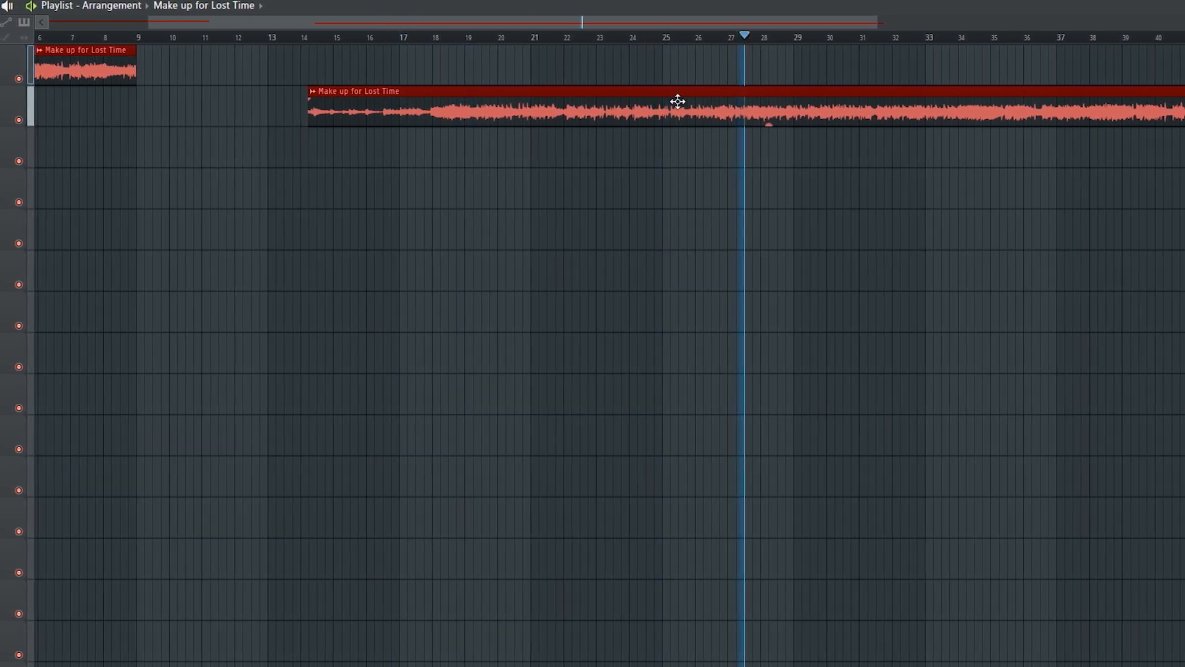
pyautogui.moveTo(313, 118); pyautogui.dragTo(679, 117)
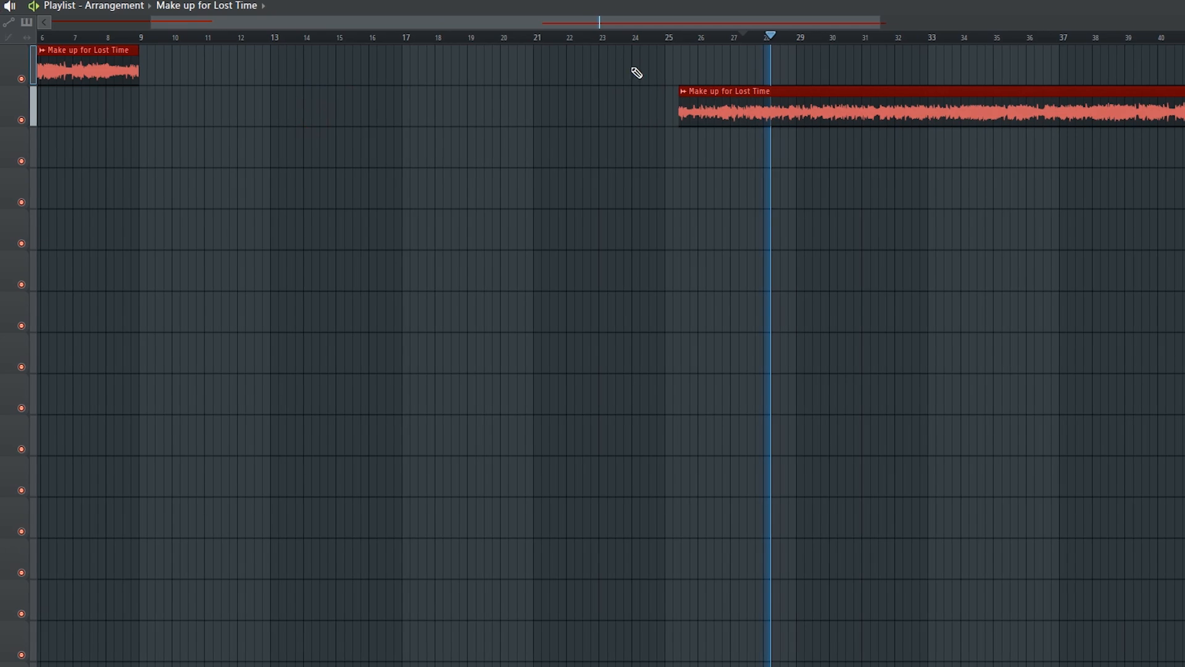
pyautogui.scroll(5, 746, 68)
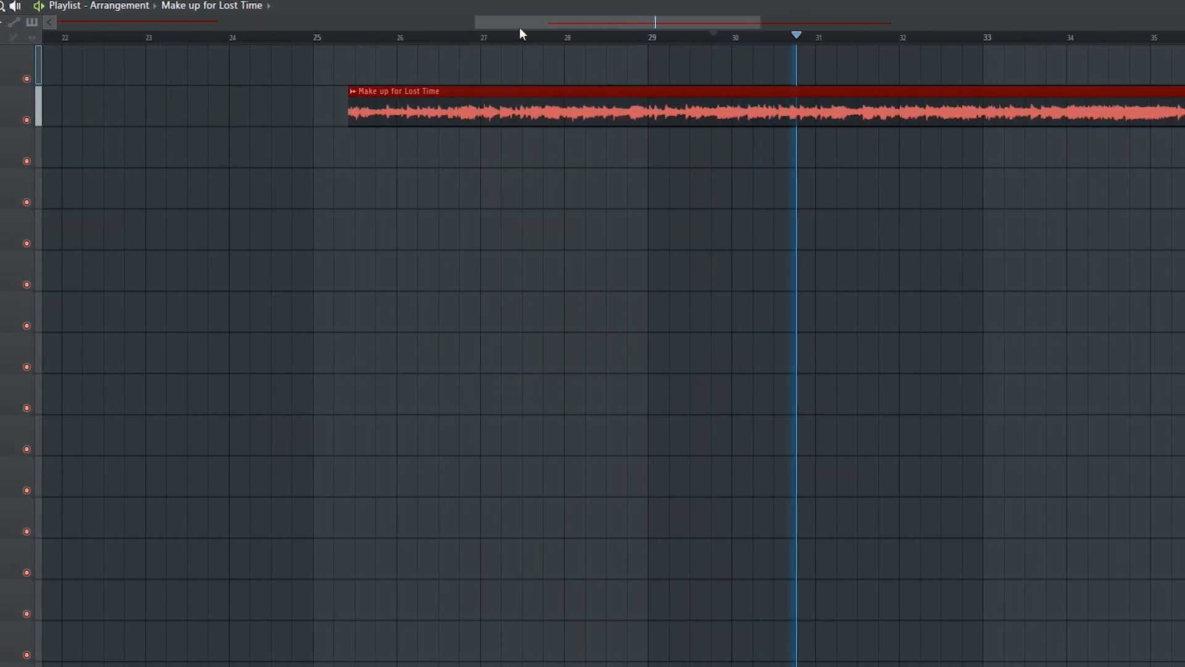
pyautogui.moveTo(321, 118); pyautogui.dragTo(726, 125)
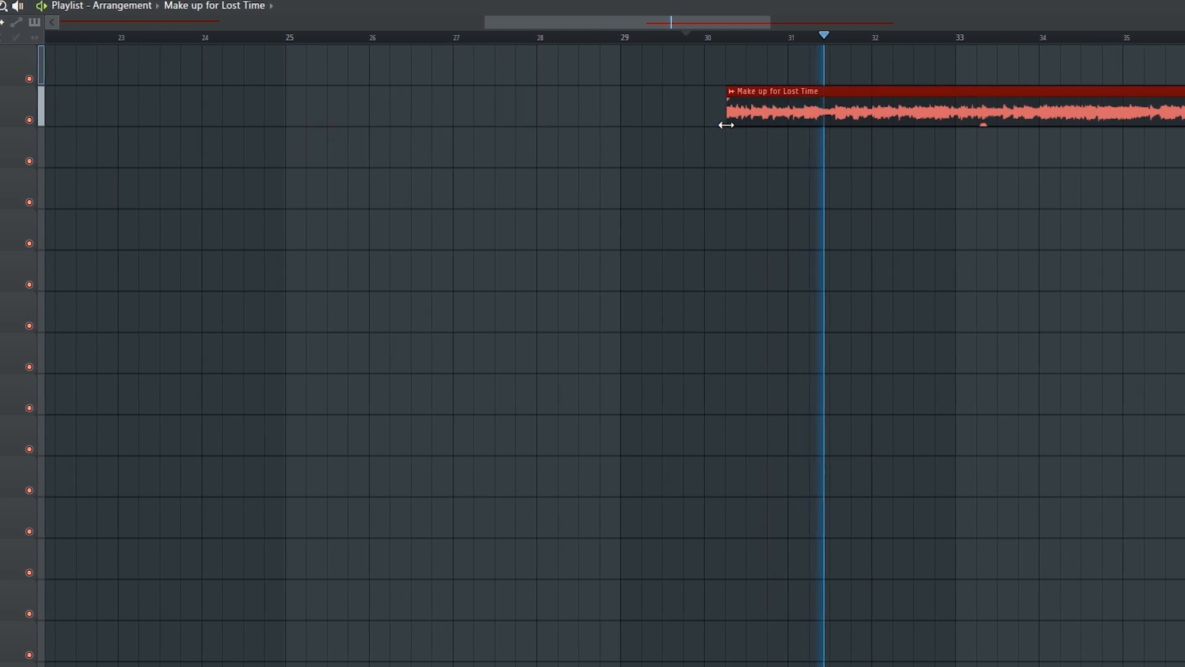
pyautogui.click(736, 38)
pyautogui.scroll(3, 733, 59)
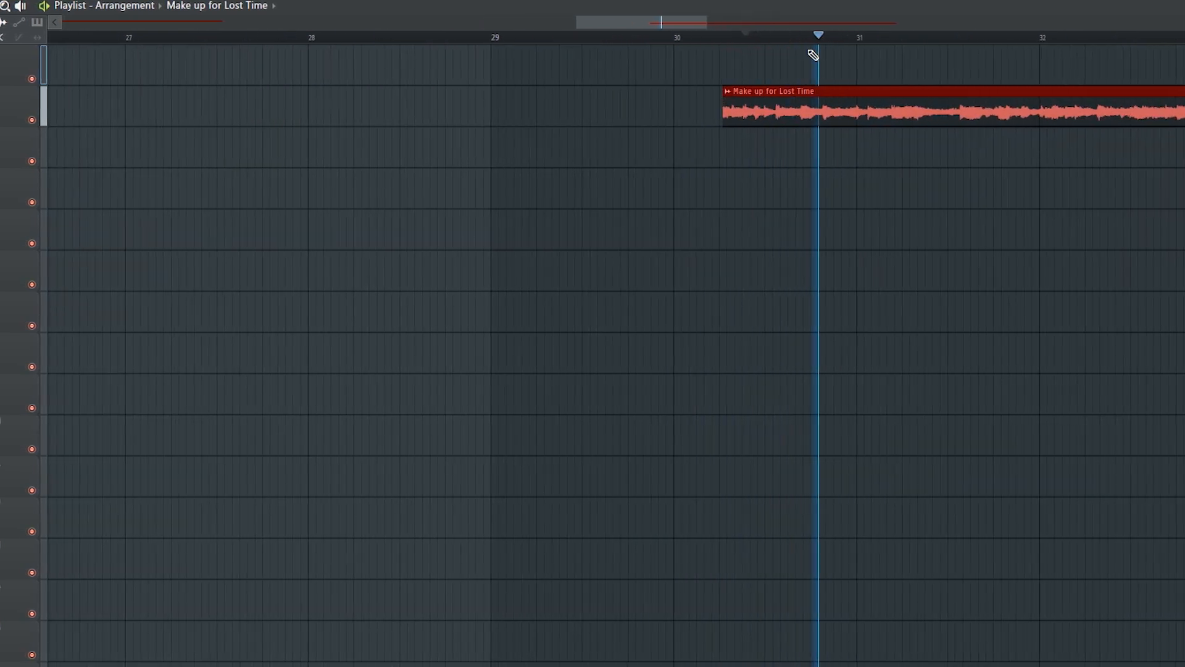
pyautogui.click(775, 33)
pyautogui.scroll(5, 773, 119)
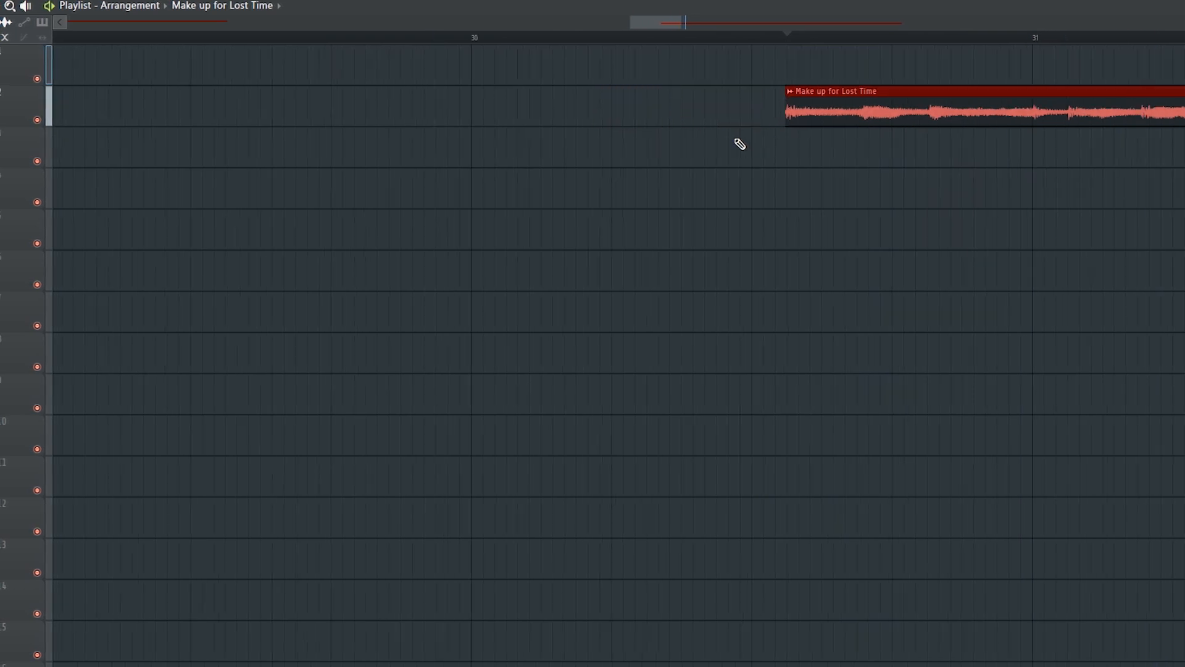
# Move the trimmed clip to the start of Track 2 at bar 1 and mute Track 1.
pyautogui.scroll(-5, 741, 130)
pyautogui.scroll(-9, 776, 119)
pyautogui.moveTo(775, 114); pyautogui.dragTo(108, 116)
pyautogui.click(39, 78)
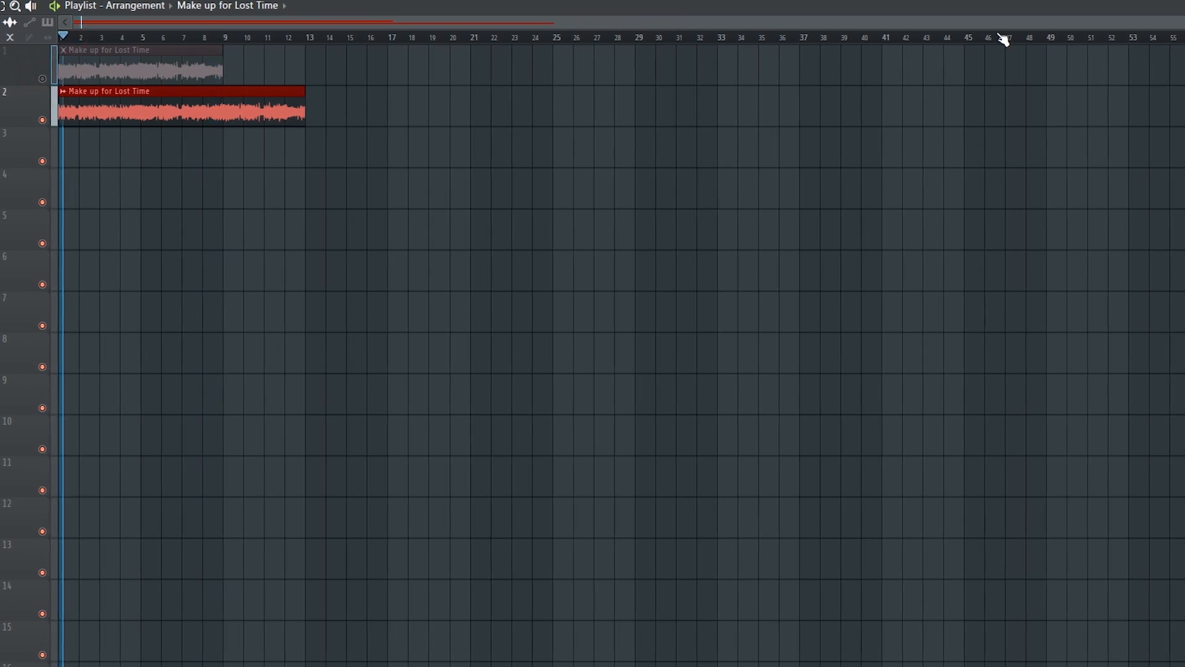
# Slice the Track 2 sample clip at bar 2 and at bar 4.
pyautogui.scroll(10, 167, 35)
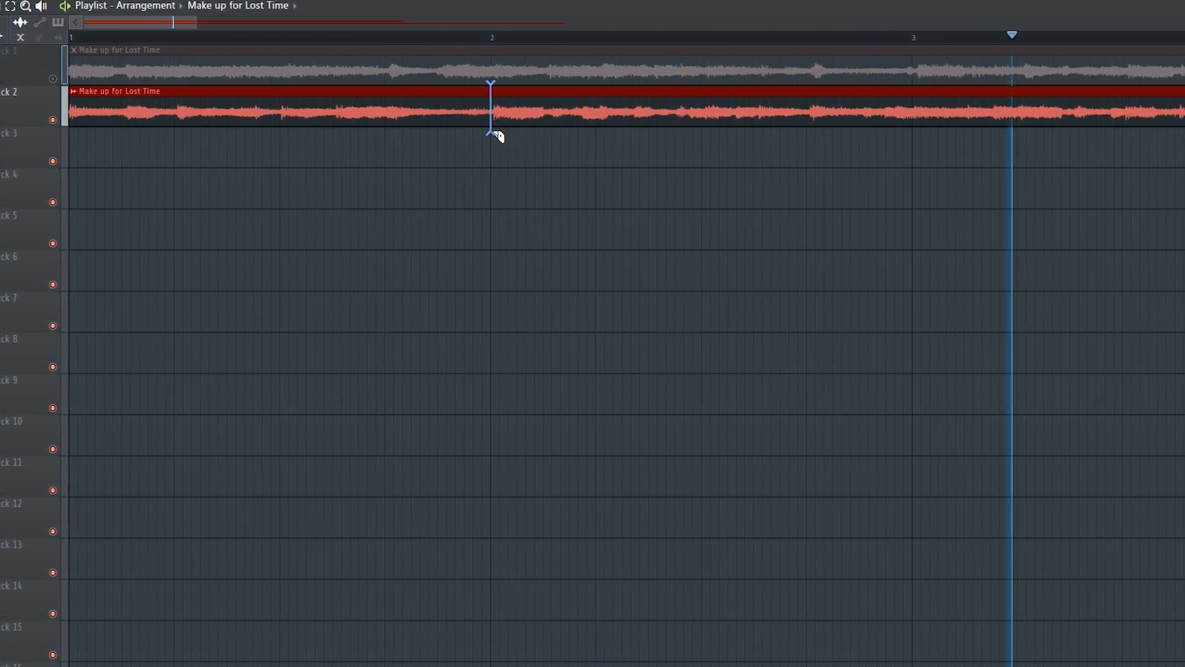
pyautogui.scroll(-2, 537, 129)
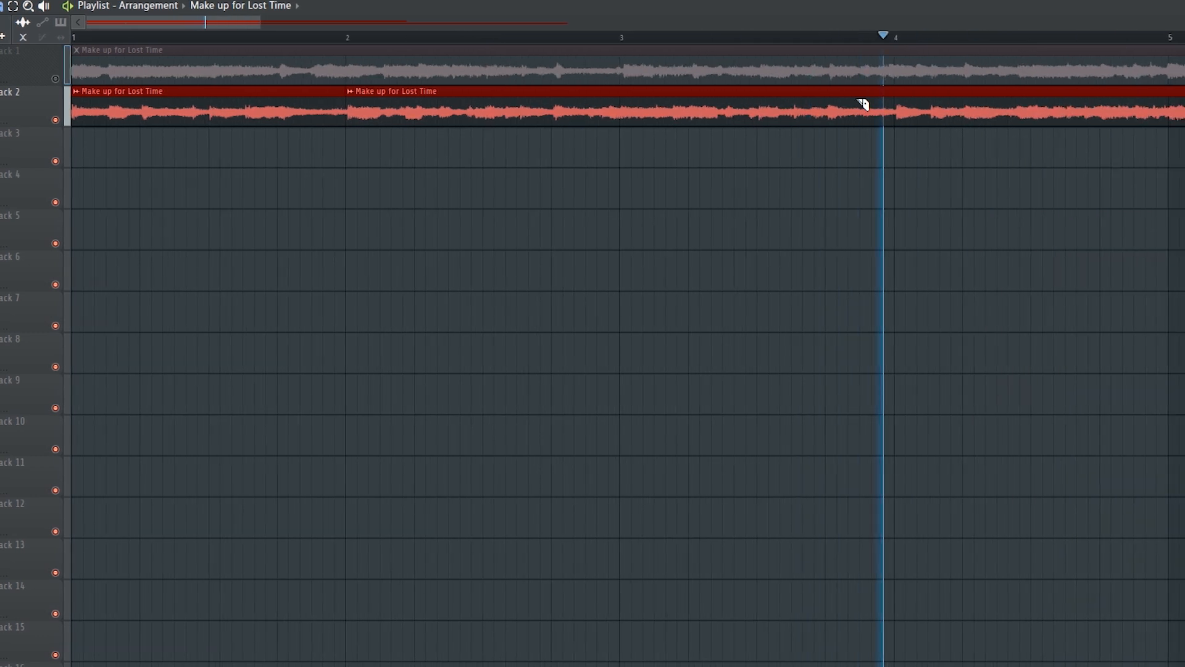
pyautogui.moveTo(897, 104); pyautogui.dragTo(898, 121)
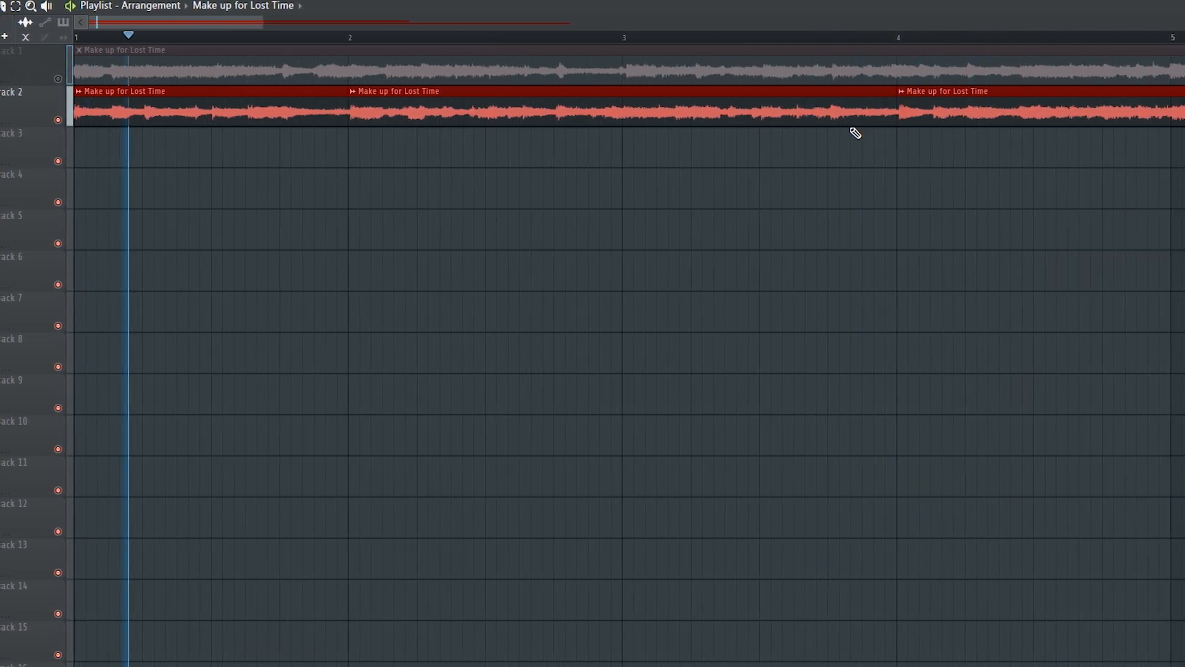
# Move the first slice down to Track 3, shorten it to half a bar, and shift the second slice earlier to follow it.
pyautogui.moveTo(251, 120); pyautogui.dragTo(249, 161)
pyautogui.press('space')
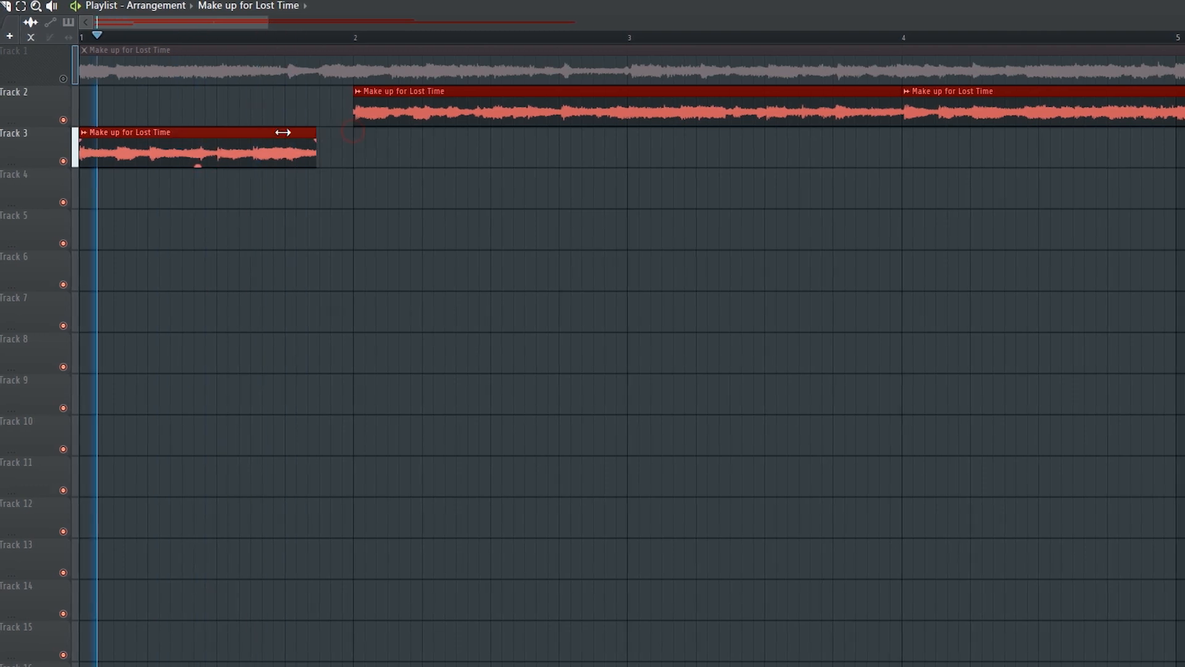
pyautogui.moveTo(295, 131); pyautogui.dragTo(216, 139)
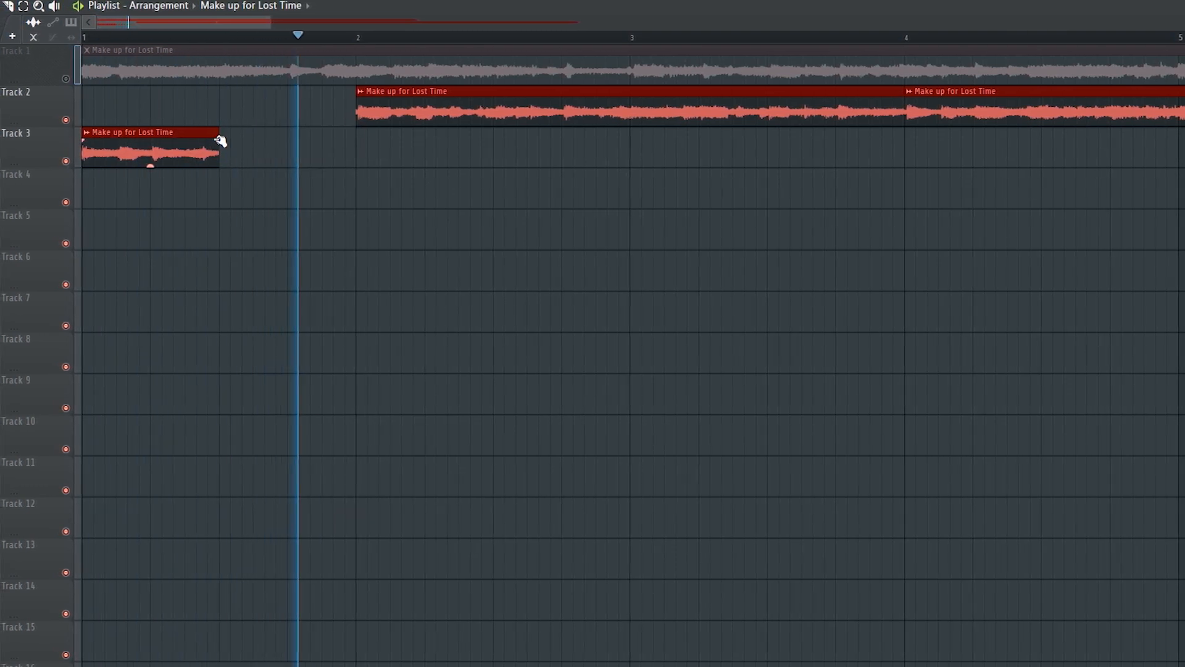
pyautogui.moveTo(453, 118); pyautogui.dragTo(321, 113)
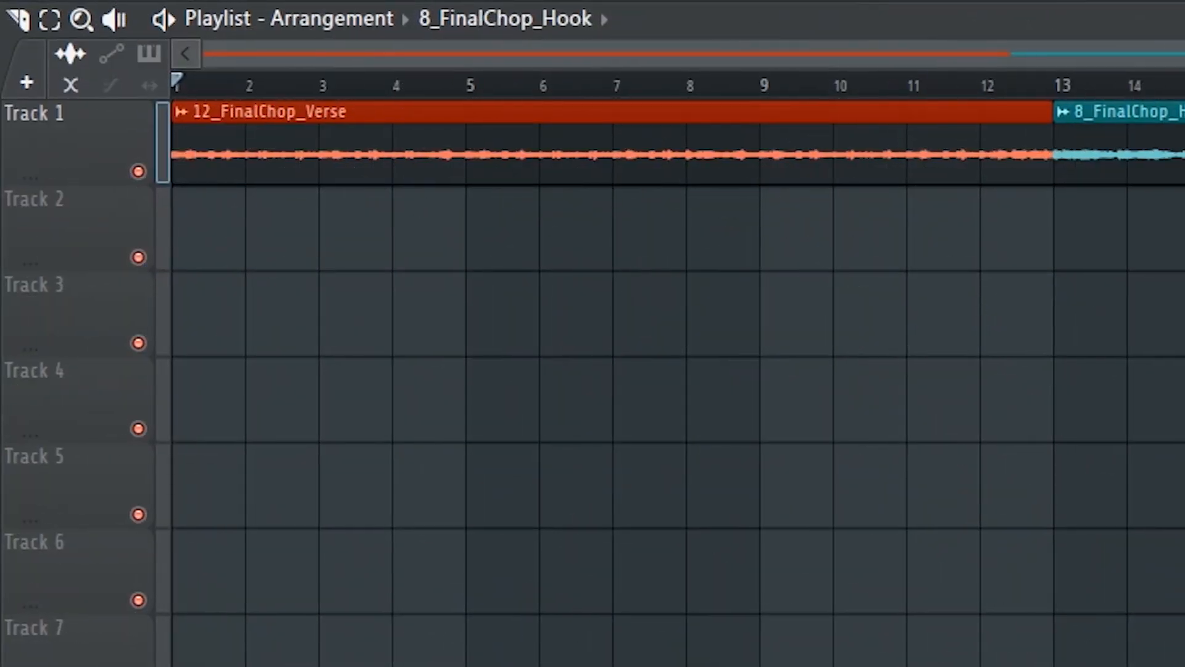
# Play the chopped sample and turn band 1 of Fruity parametric EQ 2 into a high-pass filter at around 300 Hz.
pyautogui.press('space')
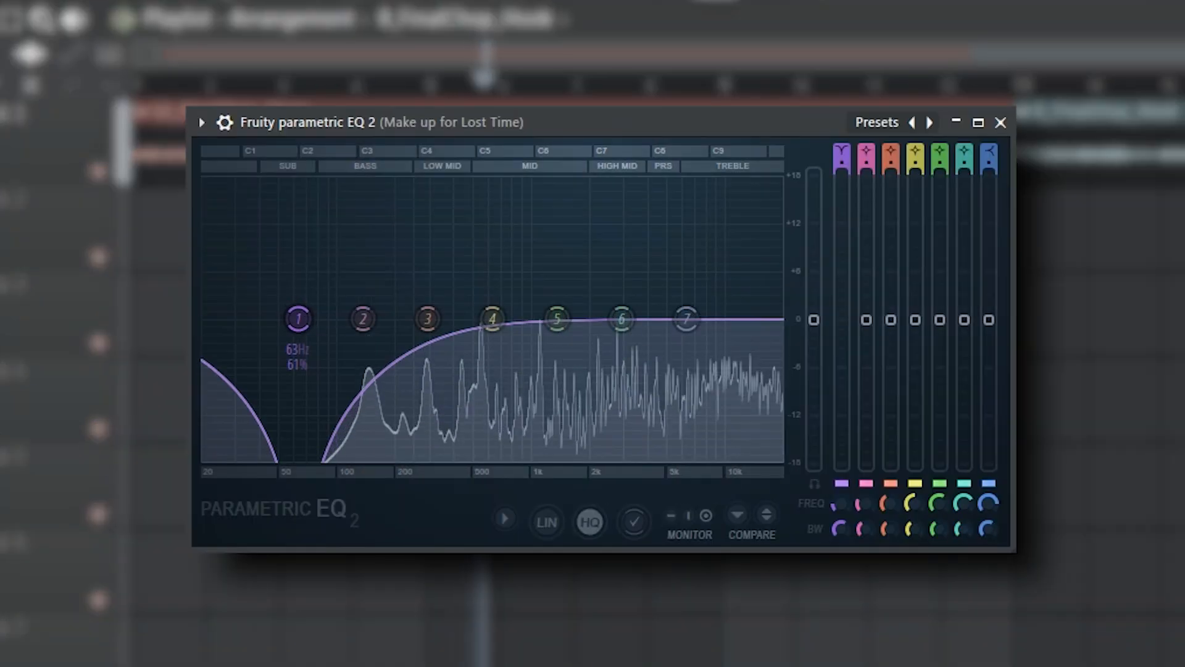
pyautogui.moveTo(842, 150); pyautogui.dragTo(842, 161)
pyautogui.moveTo(299, 319); pyautogui.dragTo(440, 319)
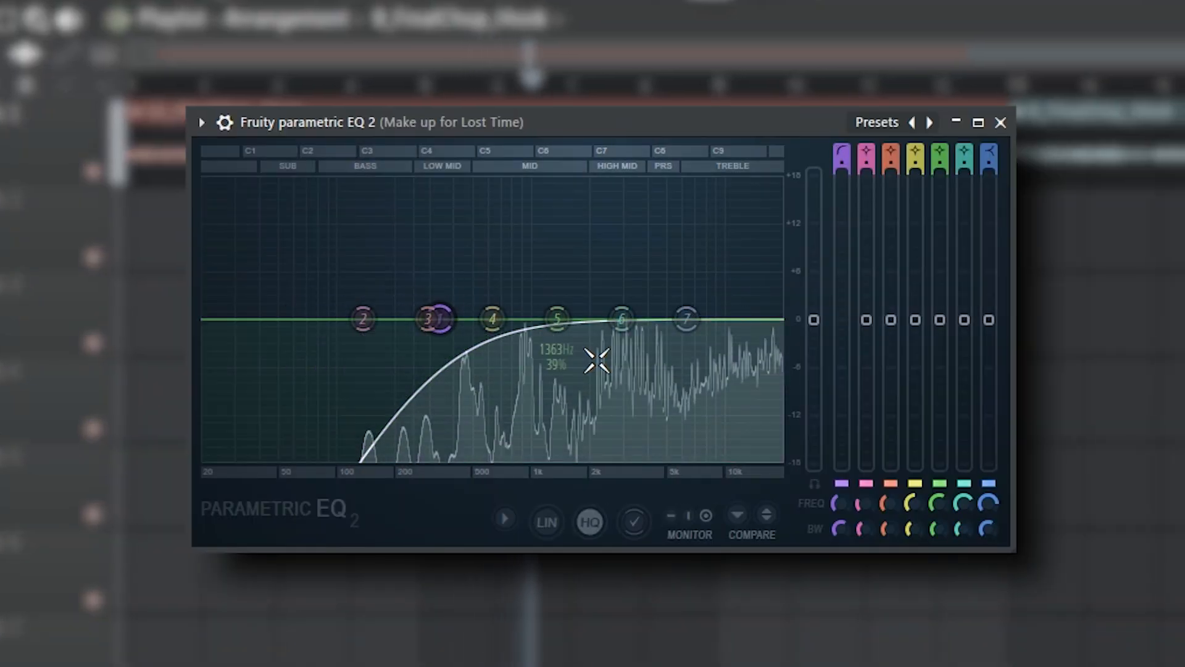
pyautogui.moveTo(841, 529); pyautogui.dragTo(838, 497)
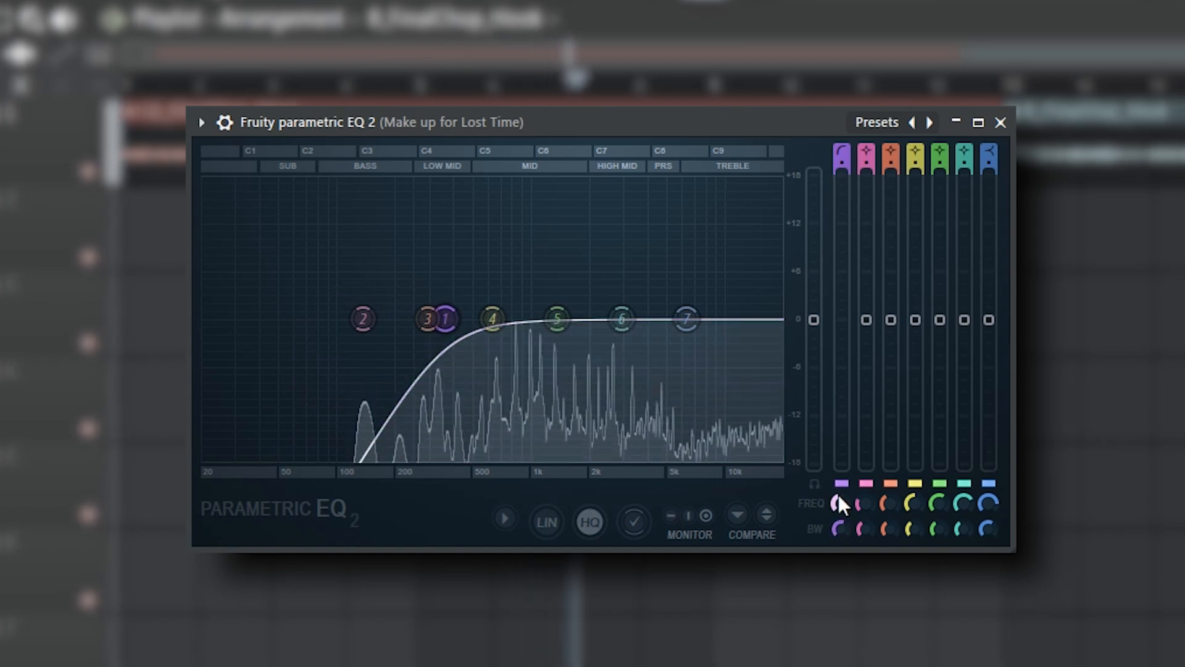
pyautogui.moveTo(559, 319); pyautogui.dragTo(454, 334)
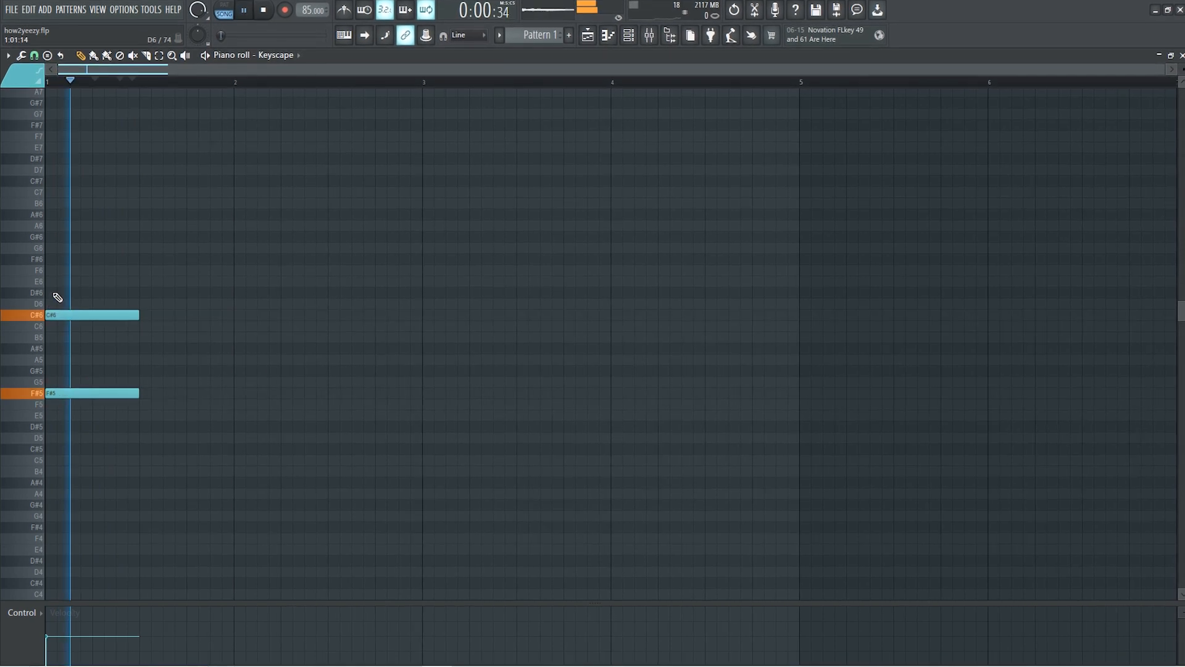
# Shorten the E6 and A6 notes in the Keyscape piano roll to end halfway through bar 1 with the other notes.
pyautogui.press('space')
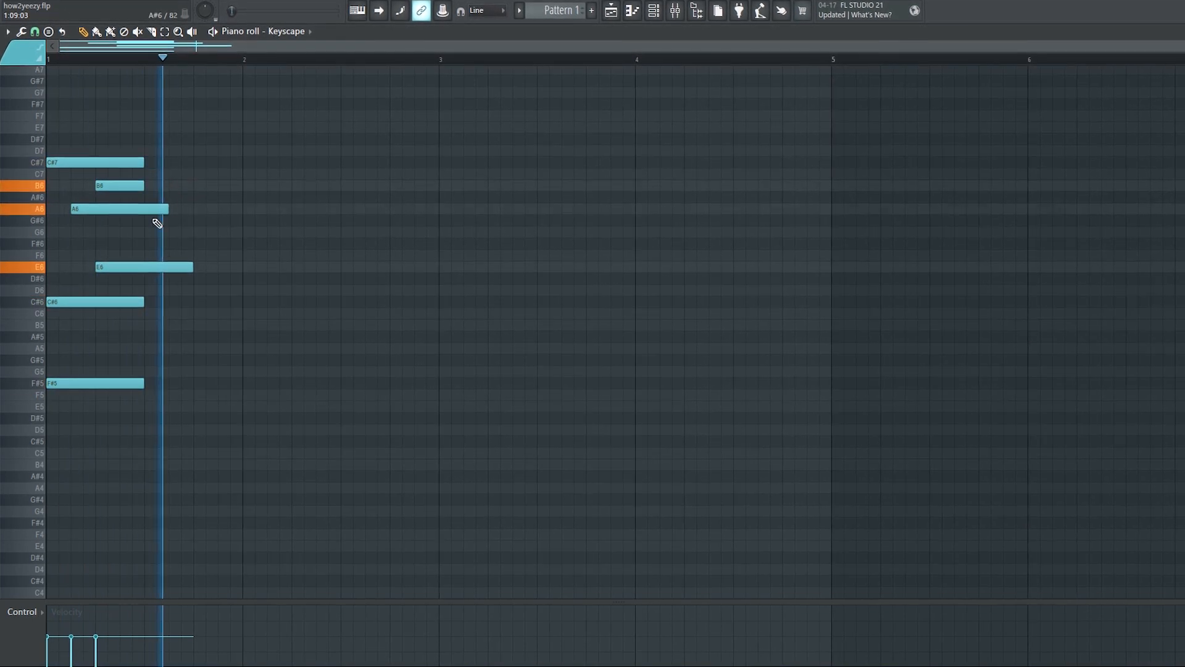
pyautogui.moveTo(192, 265); pyautogui.dragTo(164, 268)
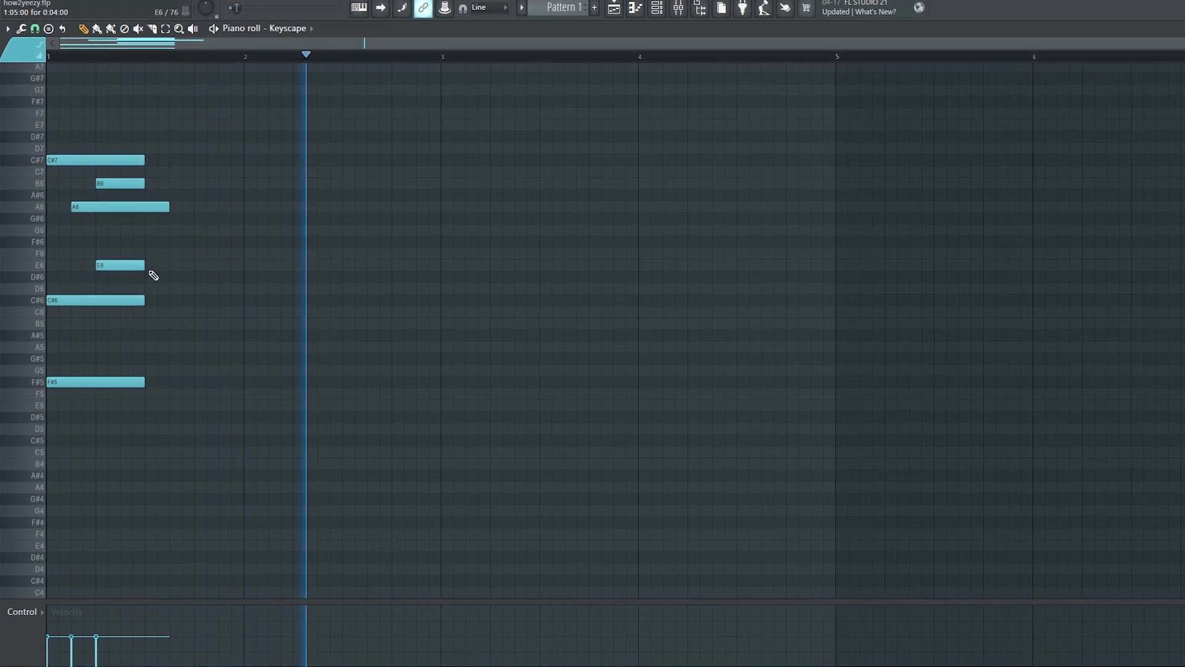
pyautogui.moveTo(165, 211); pyautogui.dragTo(141, 218)
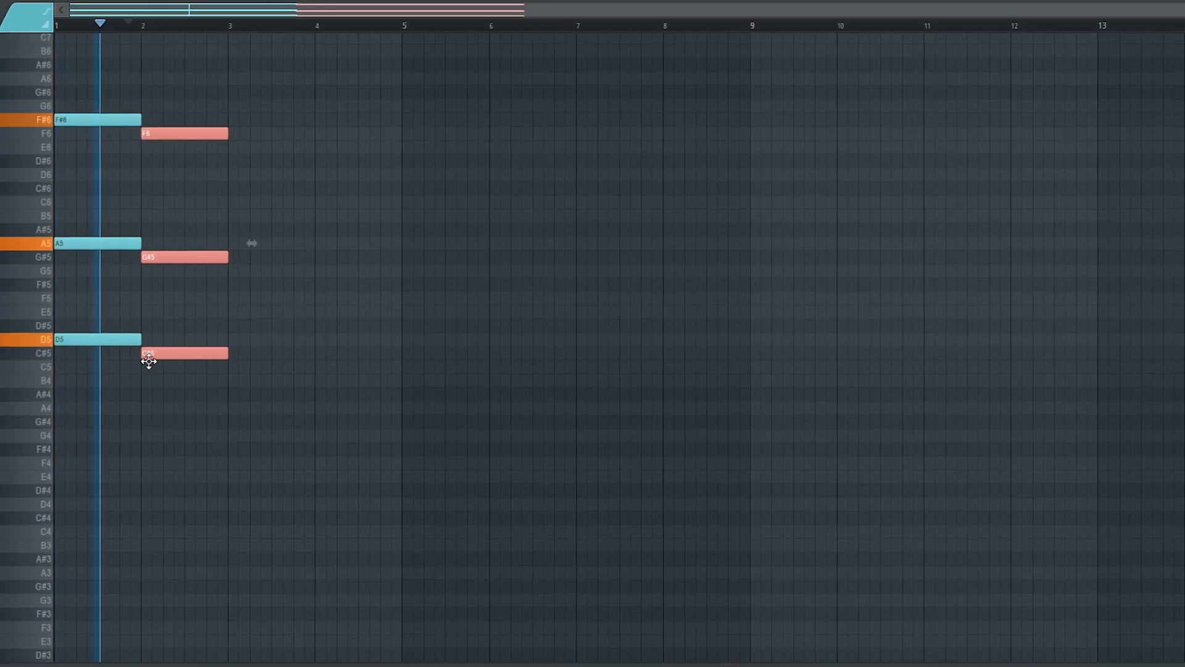
# Lower the F6 note in bar 2 to E6 and copy the three-note chord downward into bars 3 and 4, rooted on B4 and A4.
pyautogui.click(181, 133)
pyautogui.moveTo(180, 133); pyautogui.dragTo(179, 152)
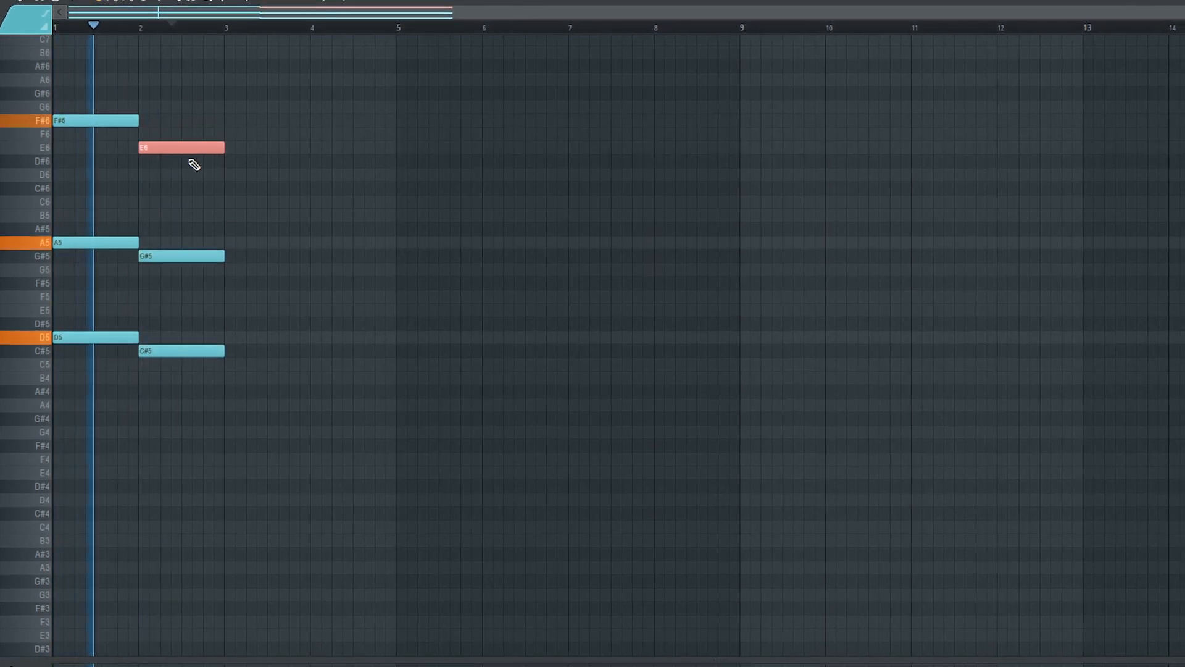
pyautogui.keyDown('ctrl'); pyautogui.click(177, 257); pyautogui.keyUp('ctrl')
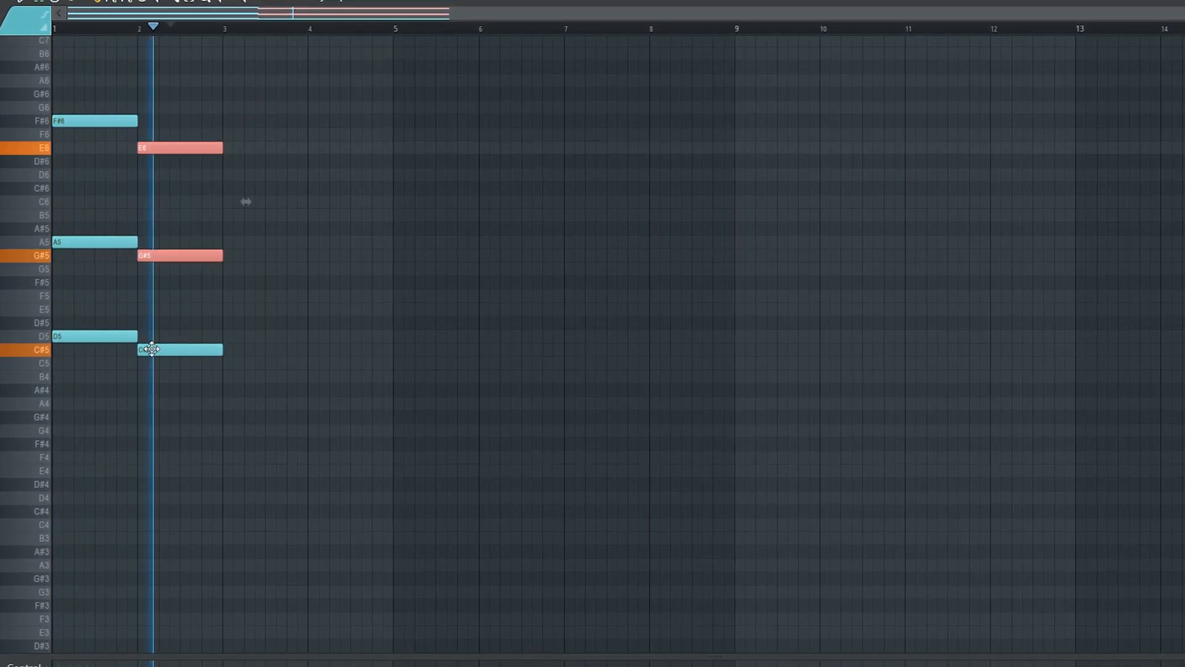
pyautogui.keyDown('ctrl'); pyautogui.click(168, 350); pyautogui.keyUp('ctrl')
pyautogui.hotkey('ctrl', 'b')
pyautogui.moveTo(249, 360); pyautogui.dragTo(334, 409)
# Raise the top note of the bar 4 chord to C#6.
pyautogui.click(323, 202)
pyautogui.moveTo(323, 202); pyautogui.dragTo(321, 185)
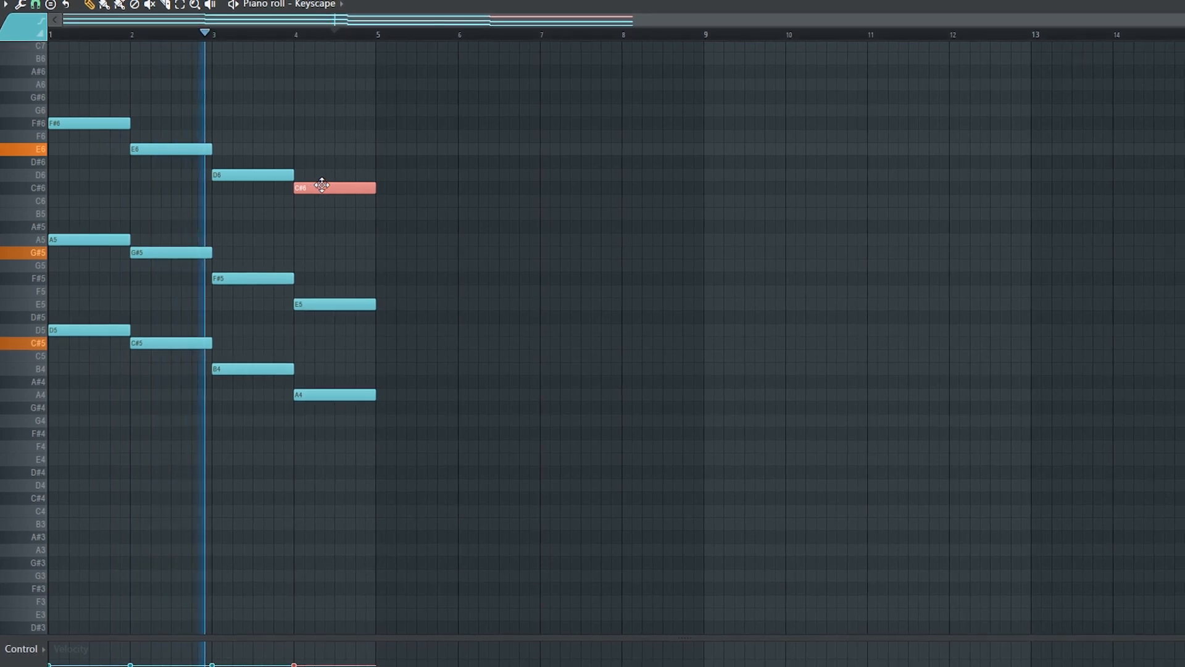
pyautogui.keyDown('ctrl'); pyautogui.scroll(3, 527, 336); pyautogui.keyUp('ctrl')
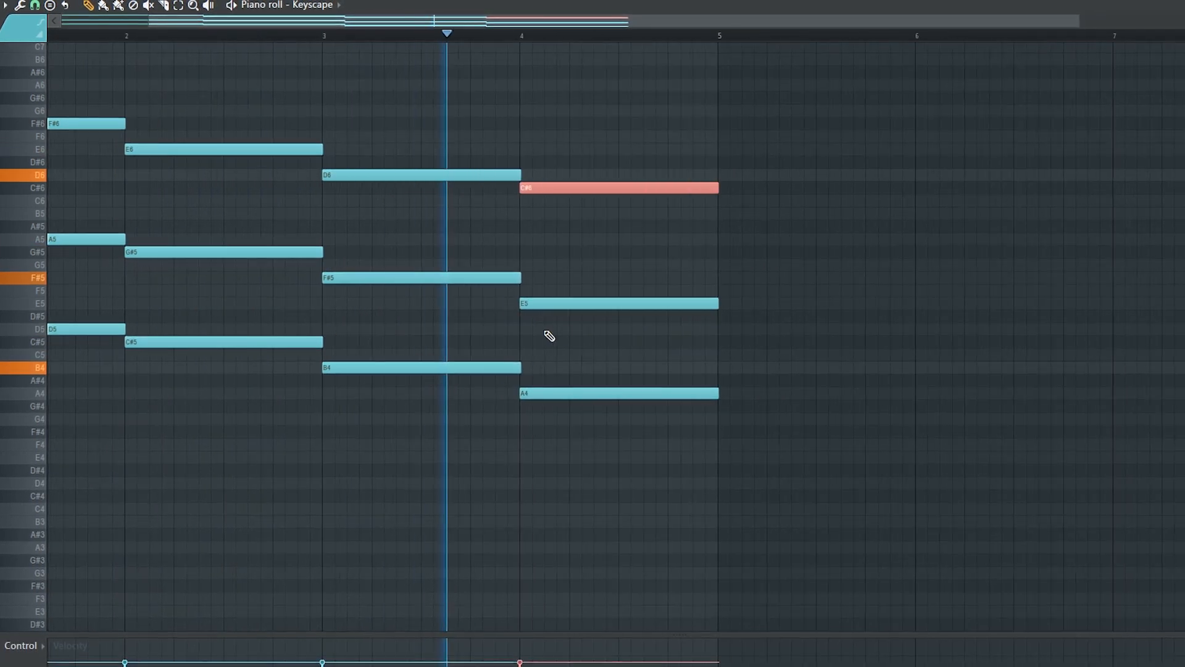
pyautogui.scroll(2, 583, 185)
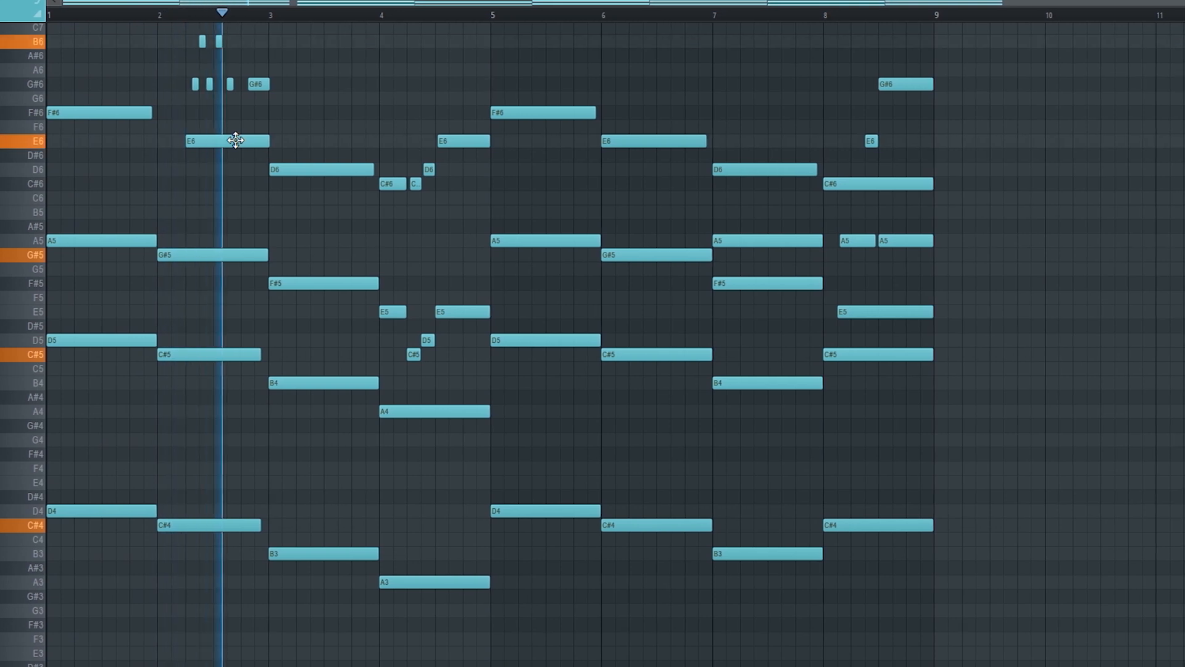
pyautogui.scroll(1, 271, 147)
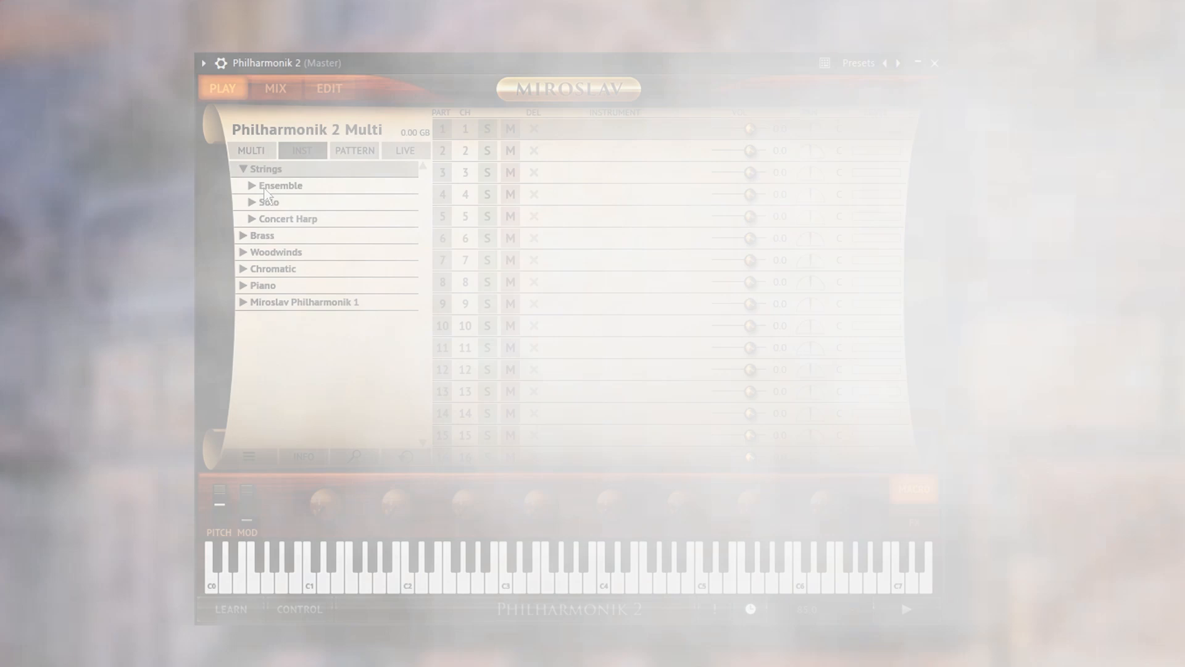
# Load the first ensemble violins instrument from the Strings library in Philharmonik 2.
pyautogui.click(266, 187)
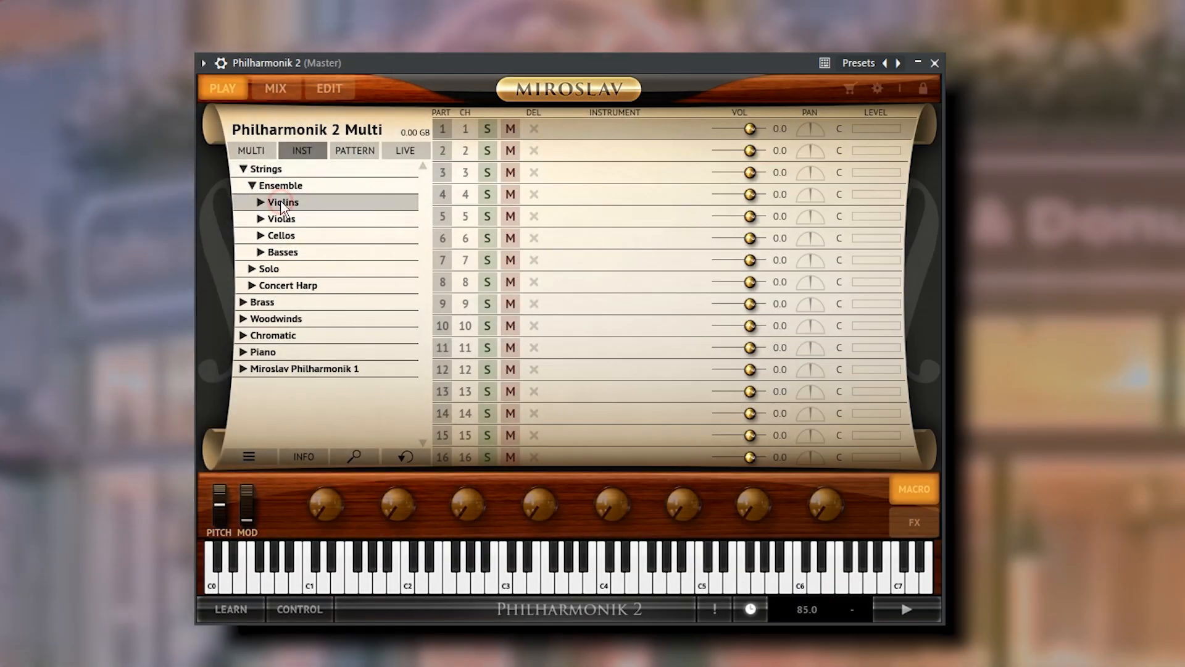
pyautogui.click(262, 202)
pyautogui.doubleClick(292, 220)
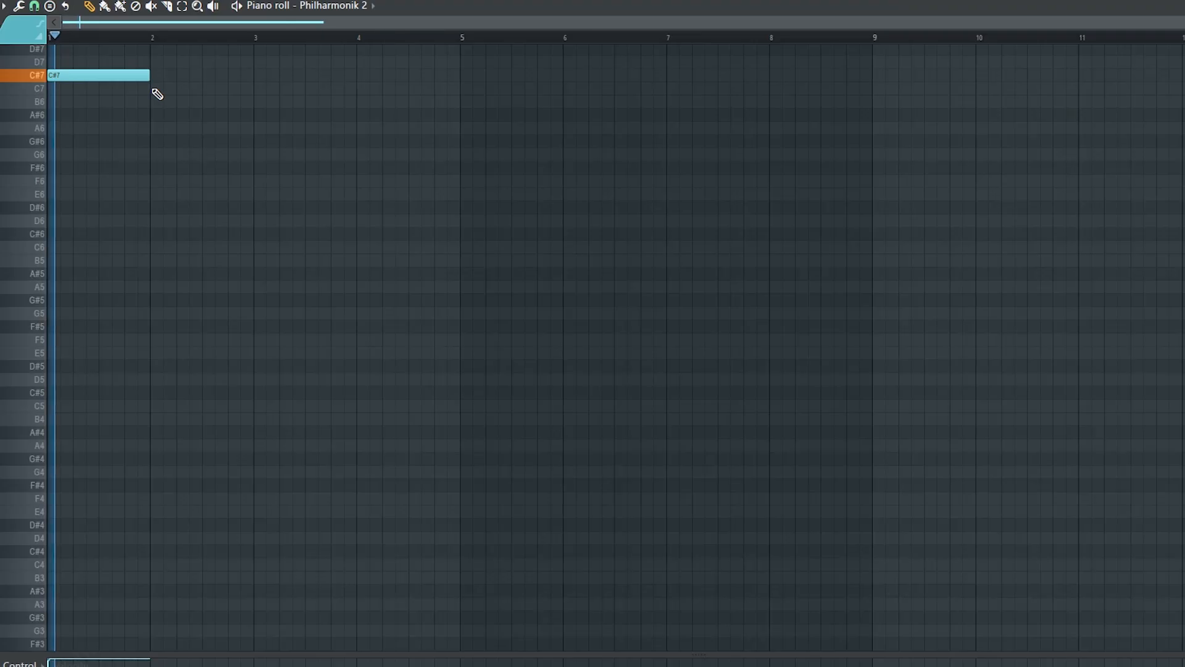
# Add a three-beat B6 note at bar 2 of the Philharmonik 2 melody, followed by a G#6 note about one bar long.
pyautogui.moveTo(162, 90); pyautogui.dragTo(186, 105)
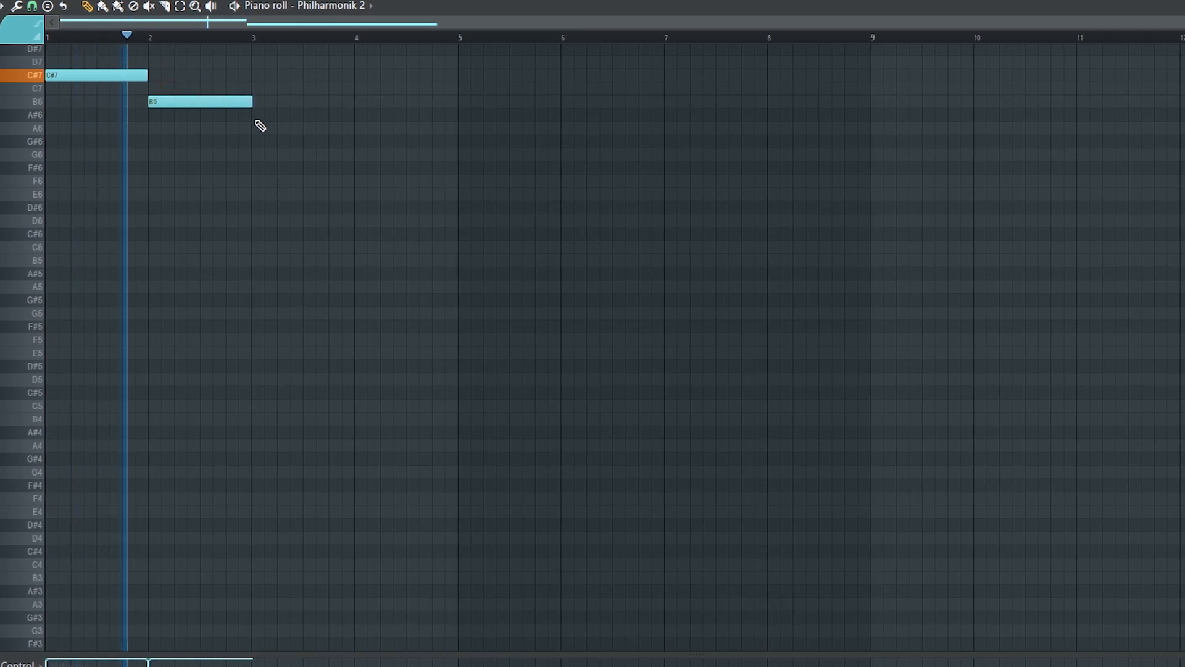
pyautogui.scroll(3, 209, 116)
pyautogui.scroll(1, 209, 116)
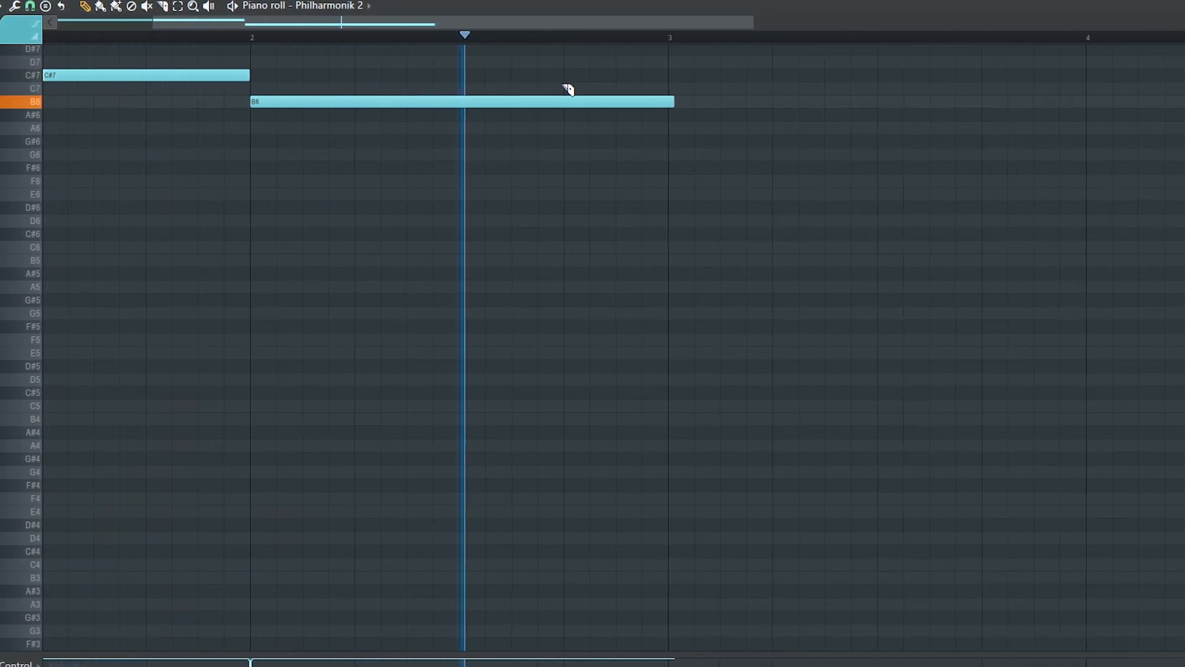
pyautogui.moveTo(563, 93); pyautogui.dragTo(566, 165)
pyautogui.press('Delete')
pyautogui.press('p')
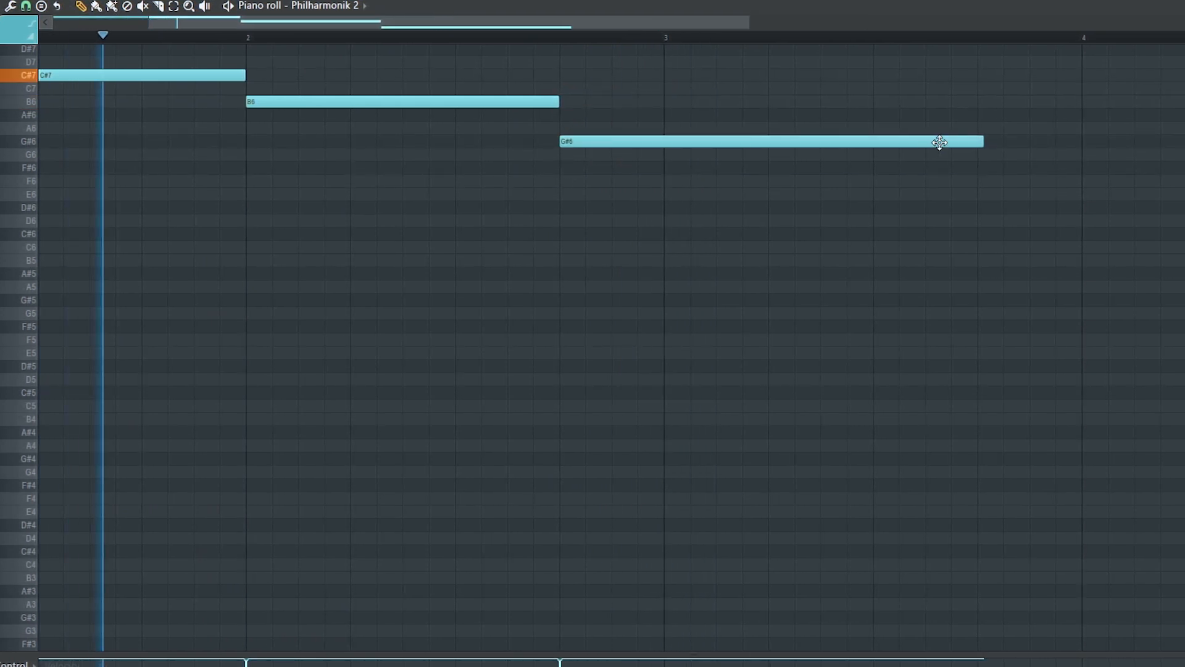
# Replace the long G#6 note with a one-beat G#6 ending at bar 3, then add a one-bar A6 note at bar 3.
pyautogui.rightClick(720, 143)
pyautogui.click(508, 91)
pyautogui.rightClick(570, 90)
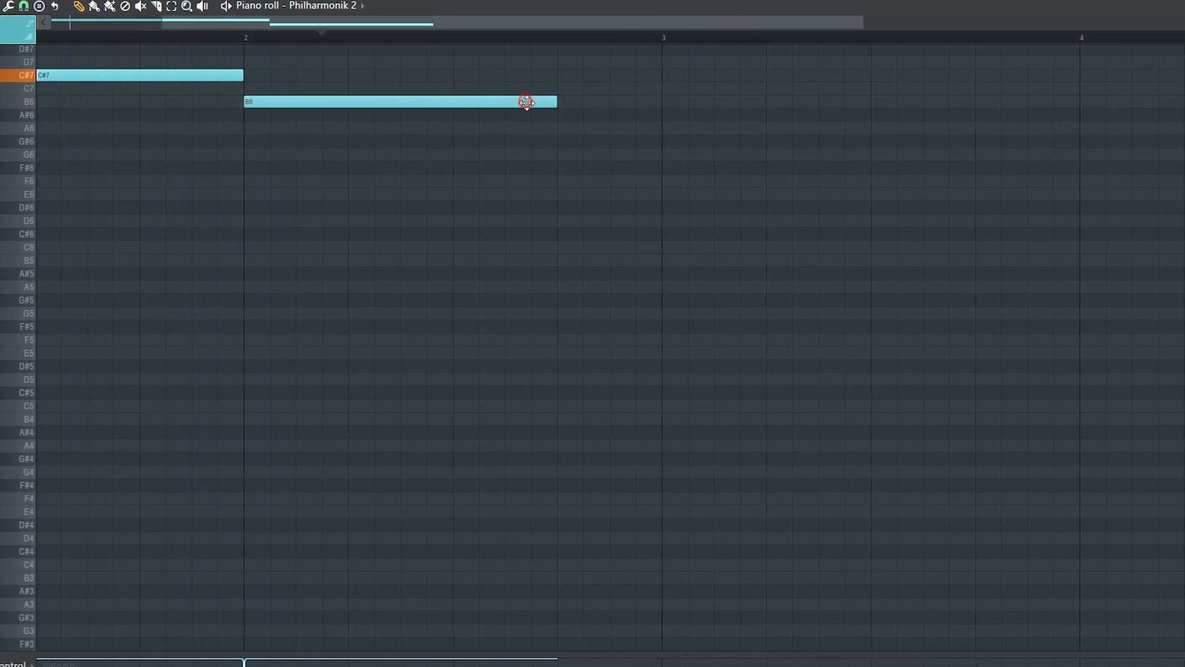
pyautogui.moveTo(869, 141); pyautogui.dragTo(658, 157)
pyautogui.click(679, 128)
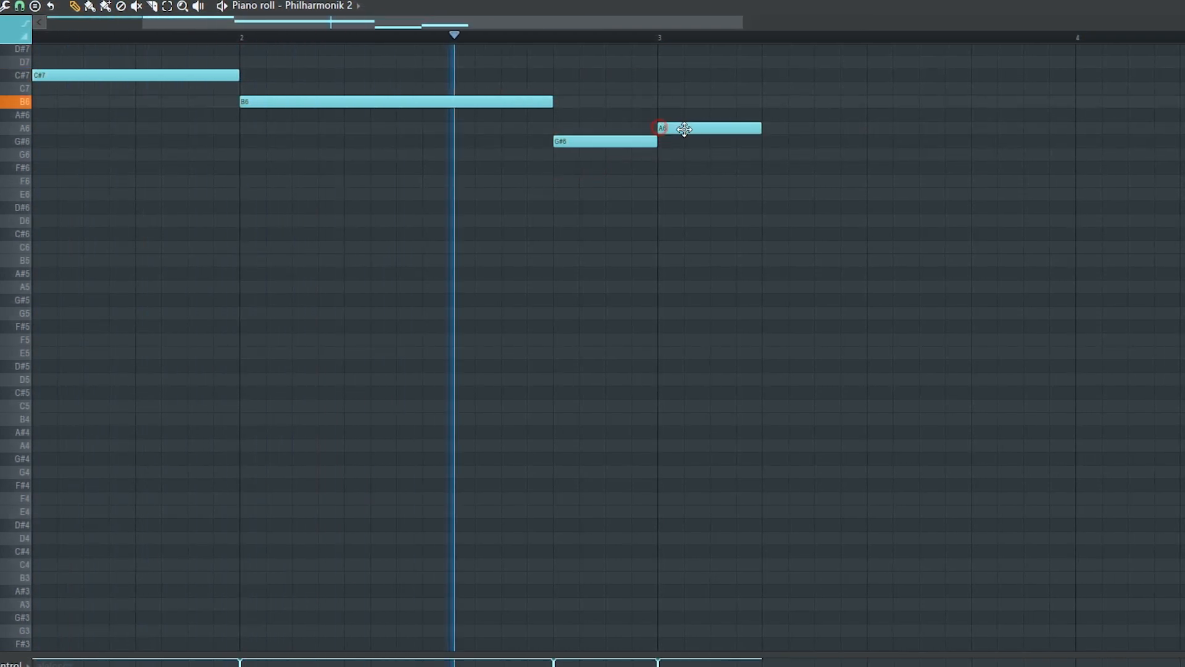
pyautogui.moveTo(762, 129); pyautogui.dragTo(1074, 128)
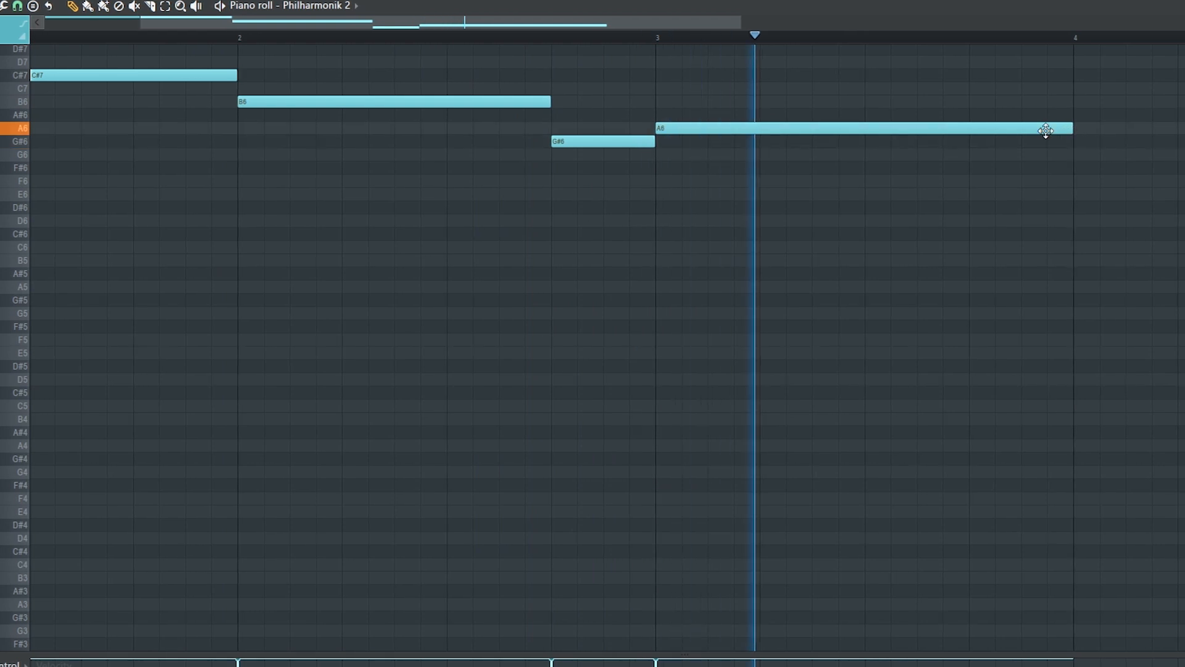
# Shorten the A6 note to three beats, complete bar 3 with a one-beat E7, and add a one-bar G#6 at bar 4.
pyautogui.moveTo(659, 24); pyautogui.dragTo(770, 24)
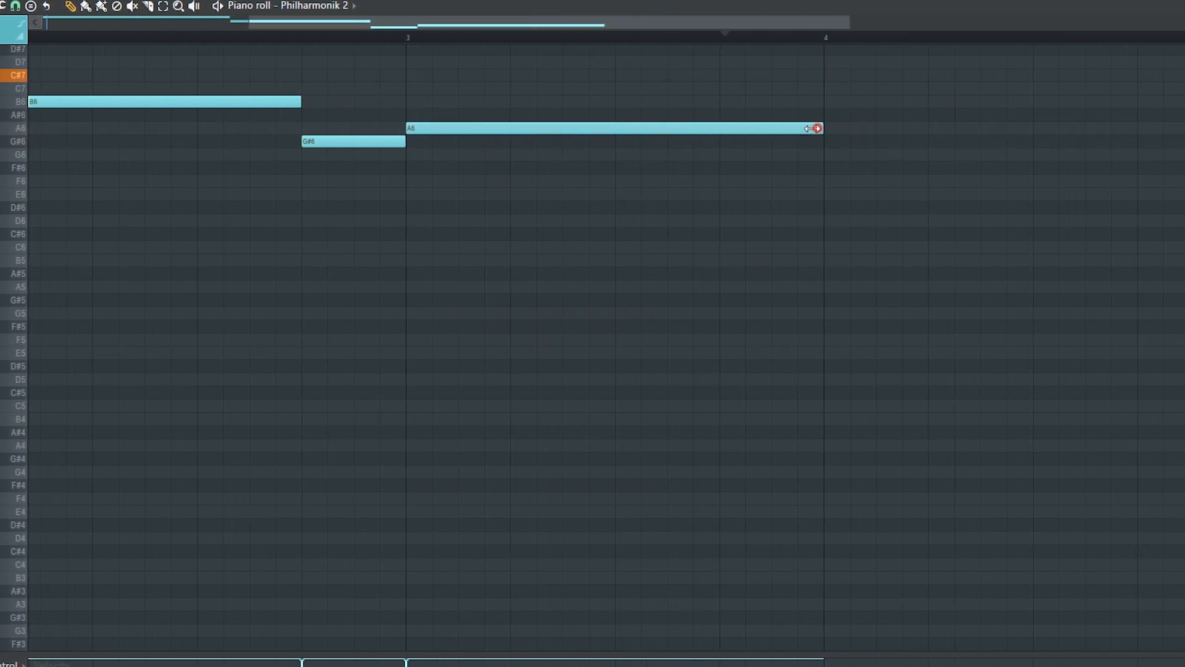
pyautogui.scroll(2, 731, 91)
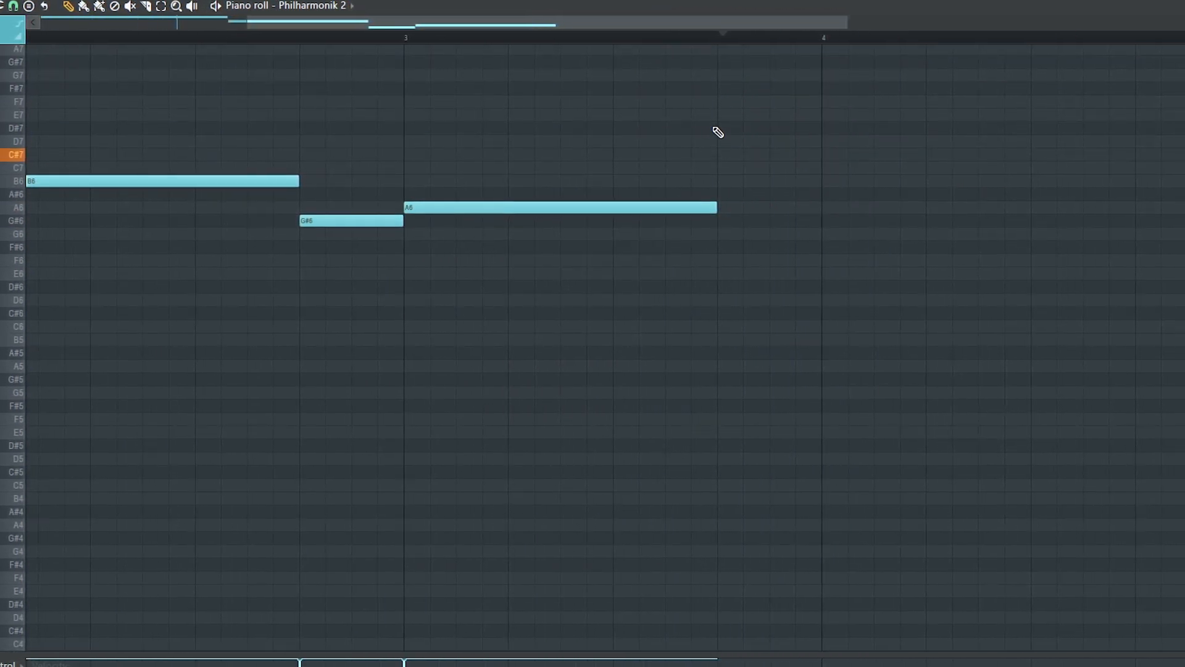
pyautogui.moveTo(898, 120); pyautogui.dragTo(821, 121)
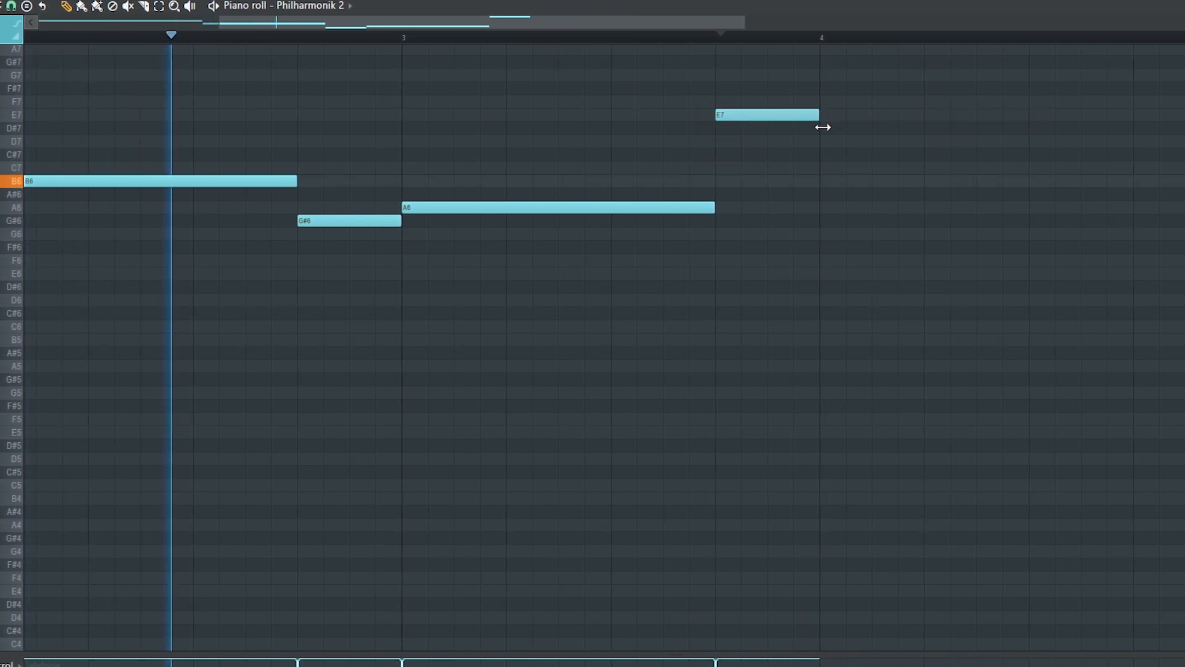
pyautogui.click(823, 194)
pyautogui.moveTo(909, 196); pyautogui.dragTo(1184, 154)
pyautogui.scroll(-4, 1040, 180)
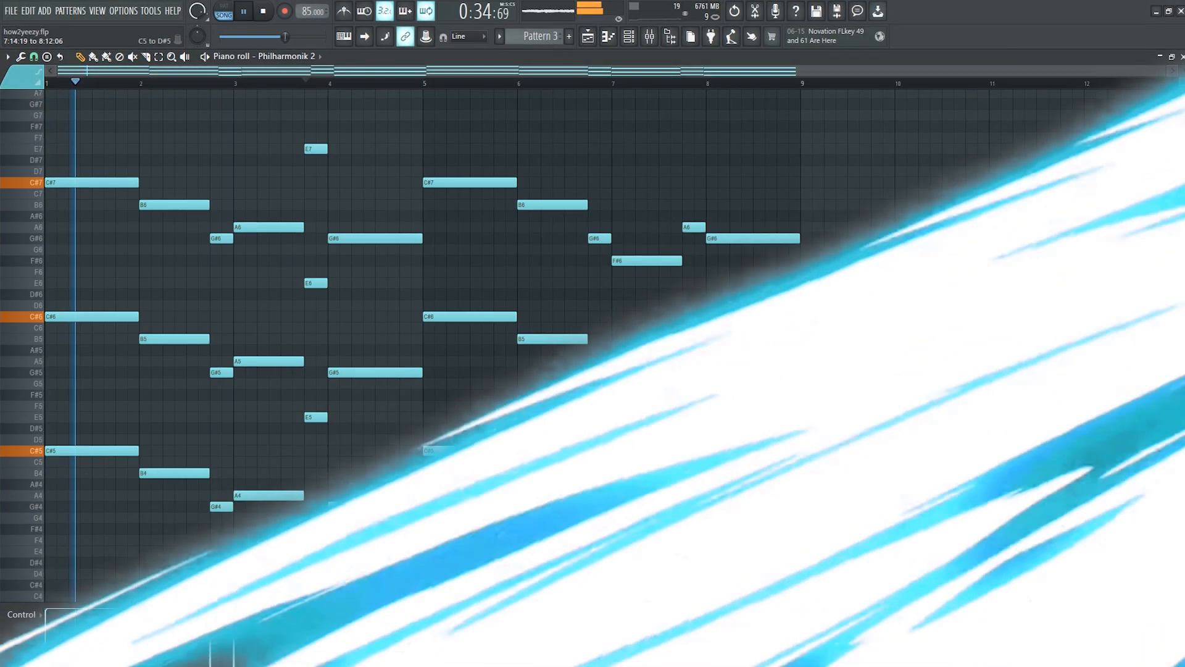
# Select the lowest octave layer of the string melody, including the E5 note in bar 3.
pyautogui.moveTo(778, 424); pyautogui.dragTo(99, 535)
pyautogui.keyDown('ctrl'); pyautogui.keyDown('shift'); pyautogui.click(317, 418); pyautogui.keyUp('shift'); pyautogui.keyUp('ctrl')
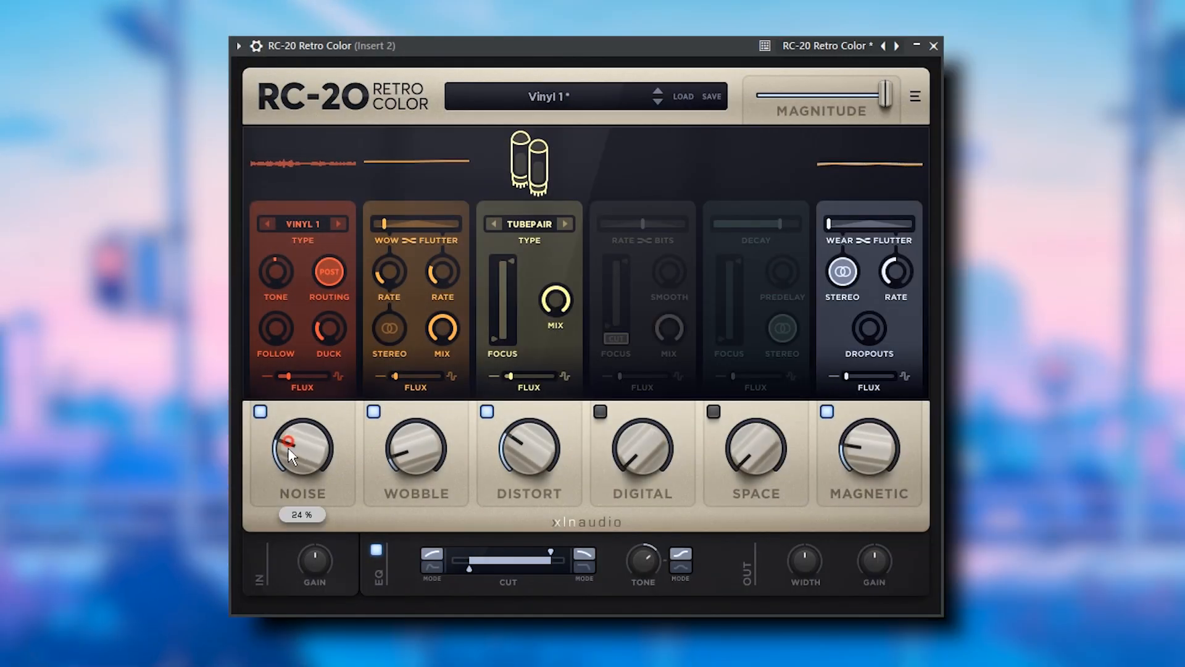
# Load the VHS preset in RC-20 Retro Color on Insert 2 and switch off its Noise and Magnetic modules.
pyautogui.click(259, 411)
pyautogui.click(658, 102)
pyautogui.click(658, 102)
pyautogui.click(658, 102)
pyautogui.click(661, 91)
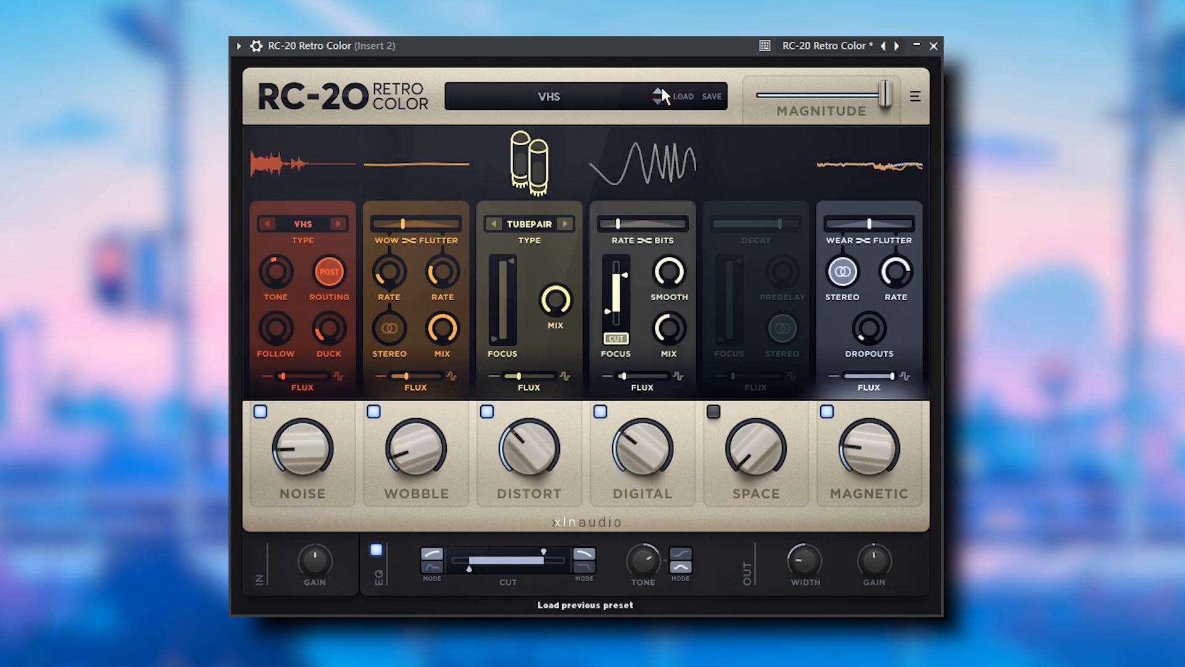
pyautogui.click(267, 410)
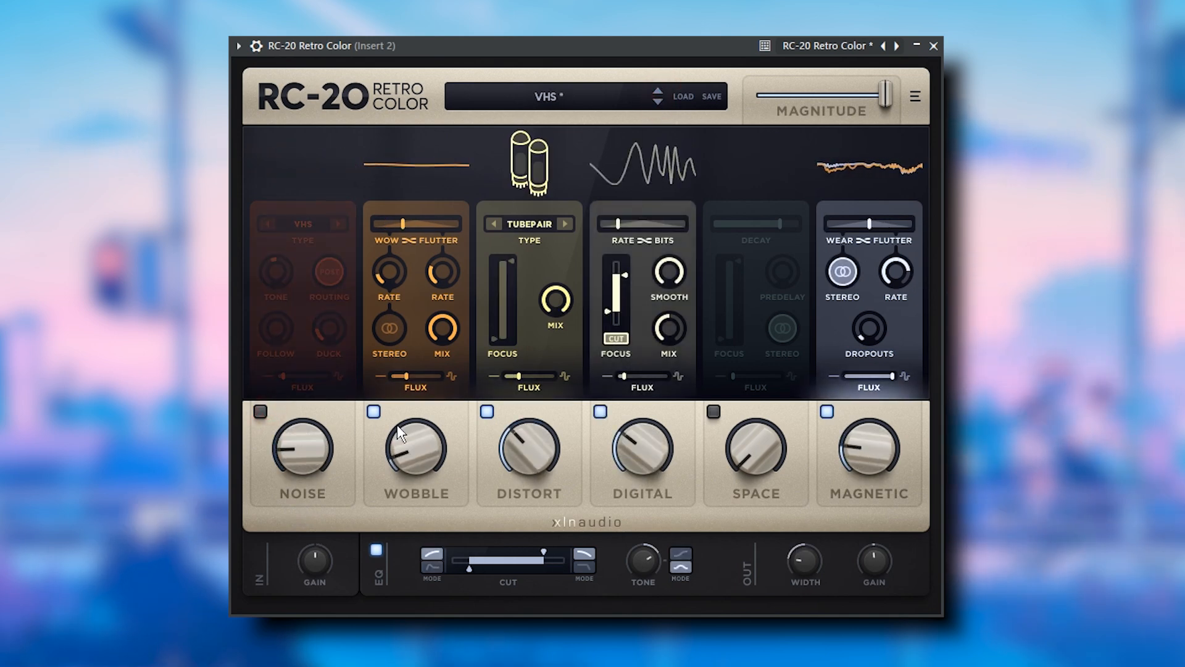
pyautogui.click(827, 411)
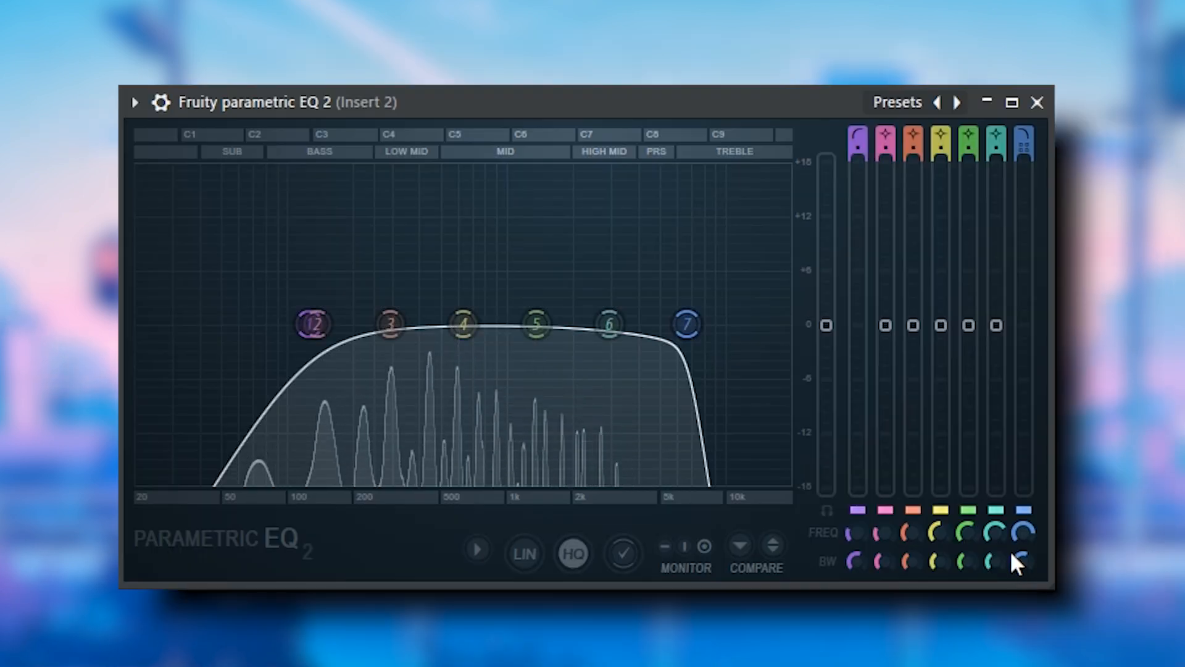
# Boost band 4 in the high mids and slightly cut band 5 in the mids of Insert 2's parametric EQ.
pyautogui.moveTo(464, 323); pyautogui.dragTo(613, 283)
pyautogui.moveTo(536, 324); pyautogui.dragTo(475, 341)
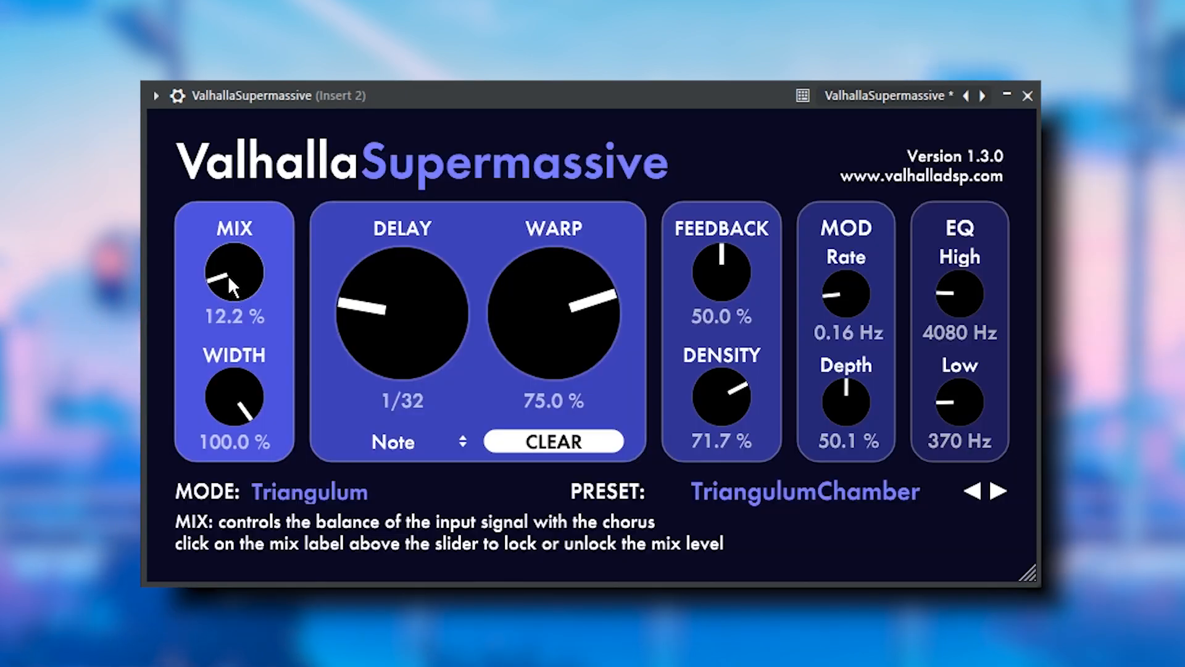
# Fine-tune the ValhallaSupermassive mix on Insert 2 and the RC-20 high cut on Insert 3.
pyautogui.moveTo(227, 275); pyautogui.dragTo(228, 277)
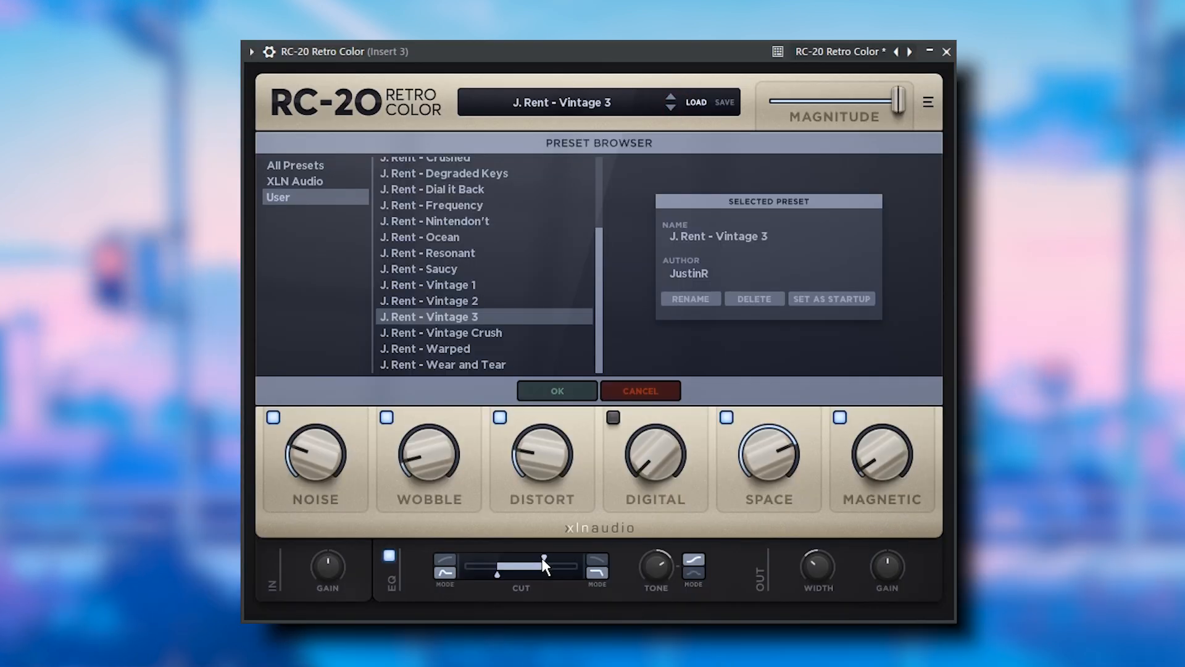
pyautogui.moveTo(557, 556); pyautogui.dragTo(557, 557)
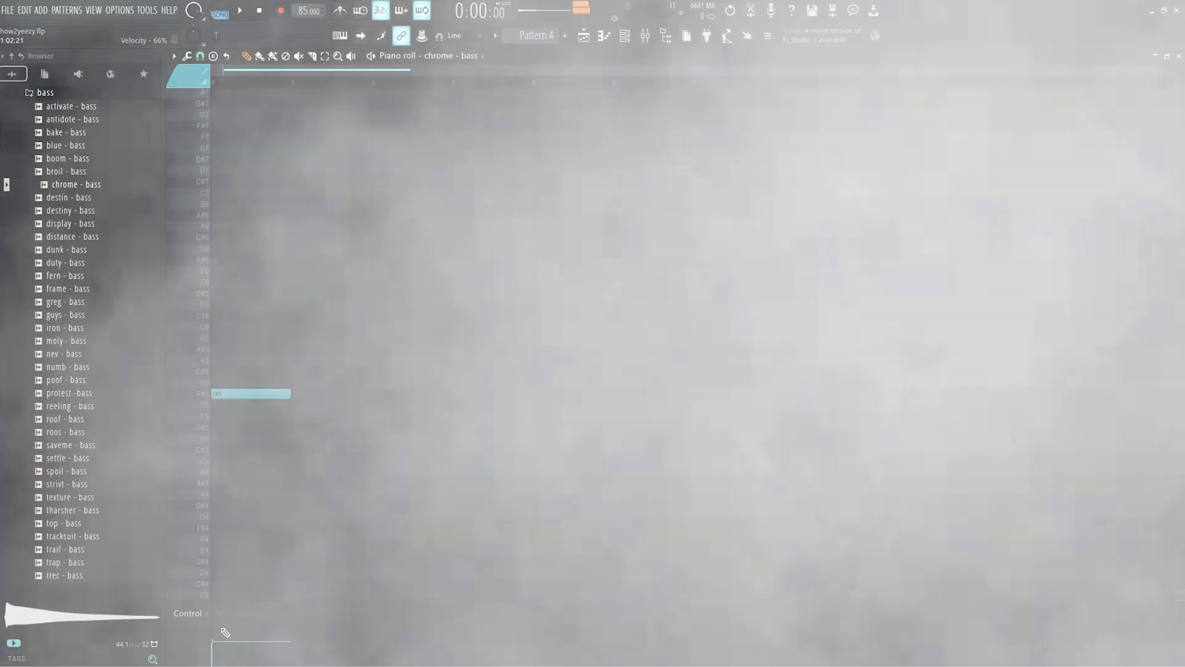
# Shorten the F#5 chrome bass note and add a half-beat D#5 note half a beat after it.
pyautogui.press('space')
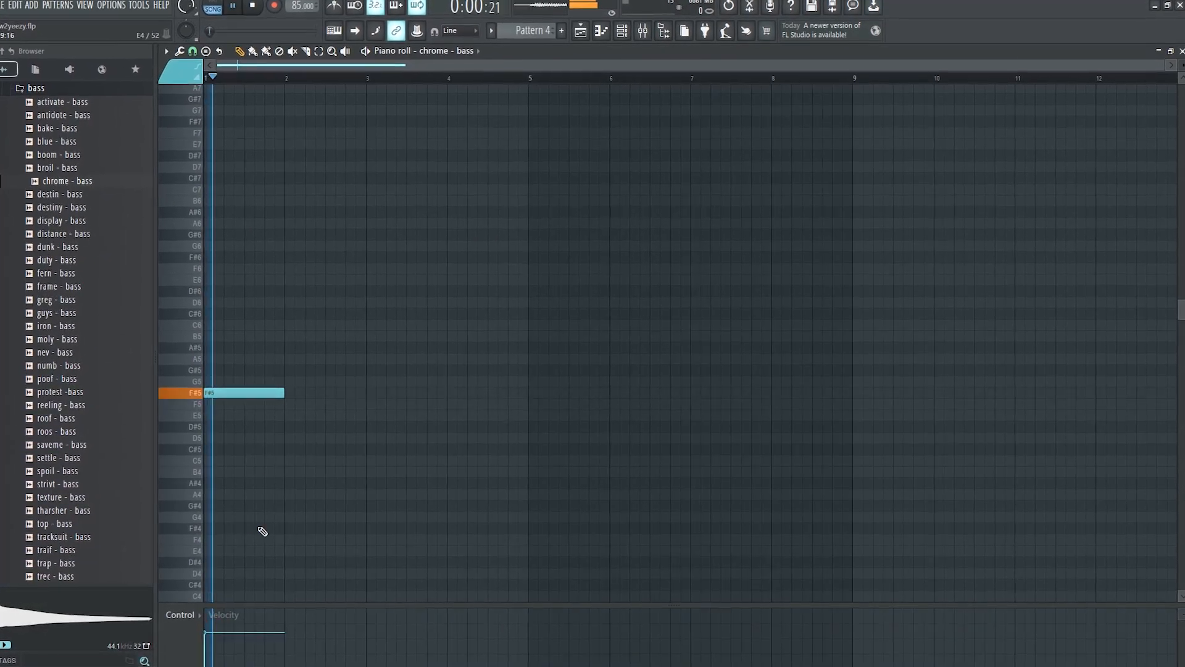
pyautogui.scroll(5, 309, 441)
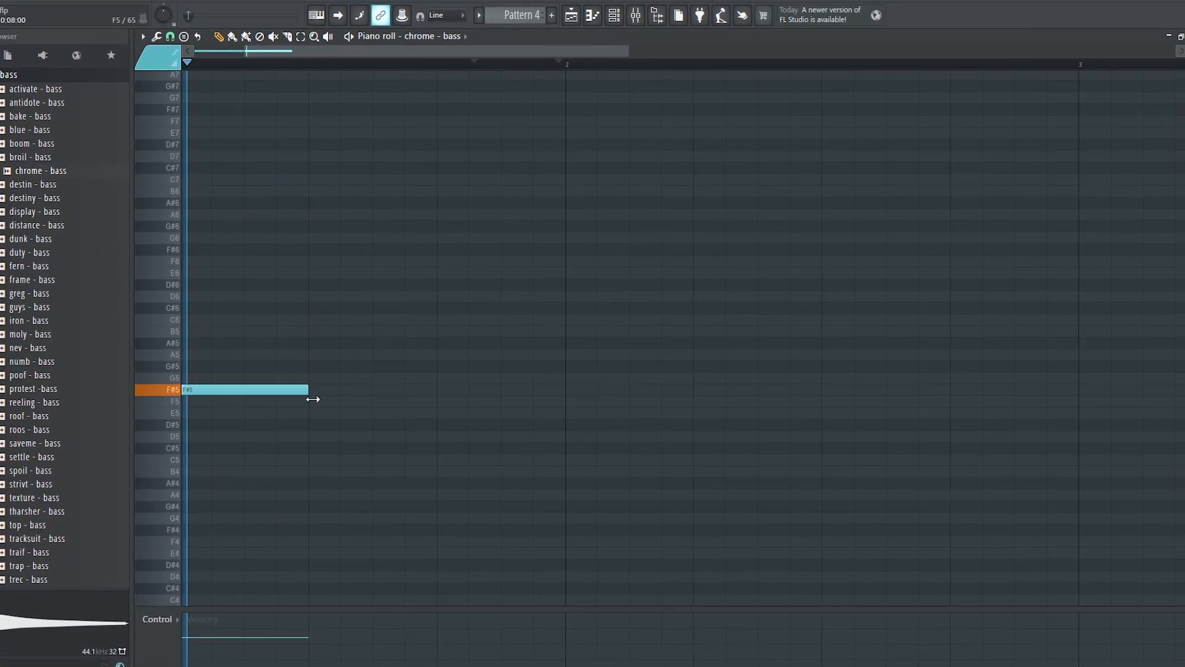
pyautogui.moveTo(349, 405); pyautogui.dragTo(359, 435)
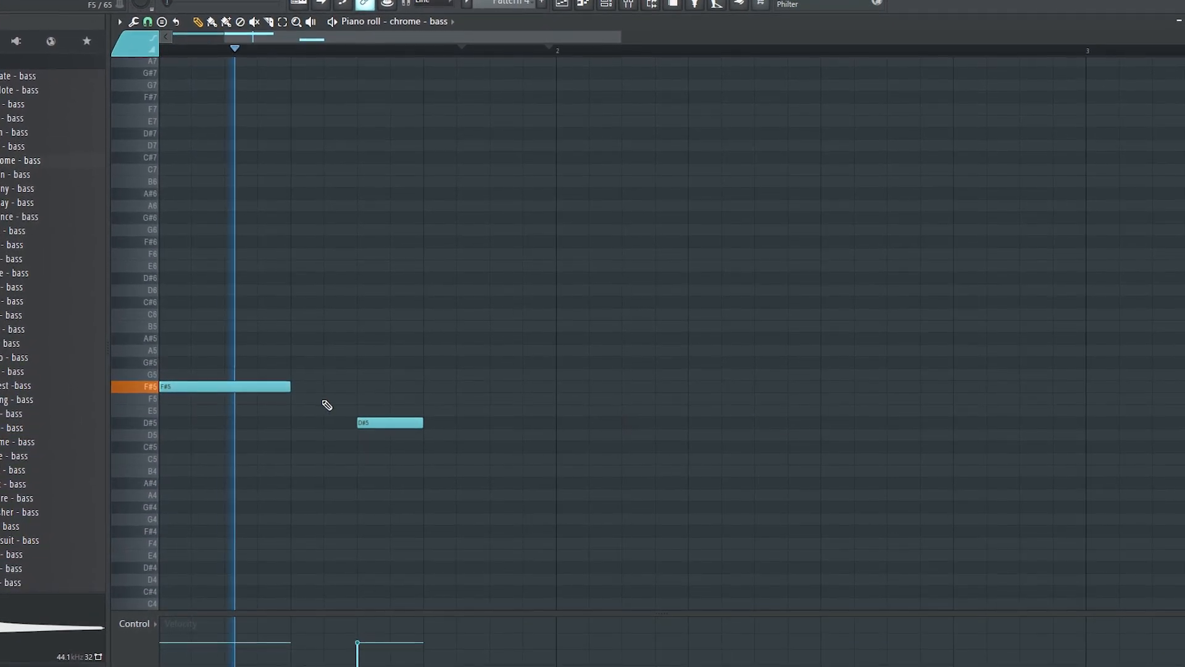
pyautogui.press('space')
pyautogui.moveTo(288, 389); pyautogui.dragTo(305, 391)
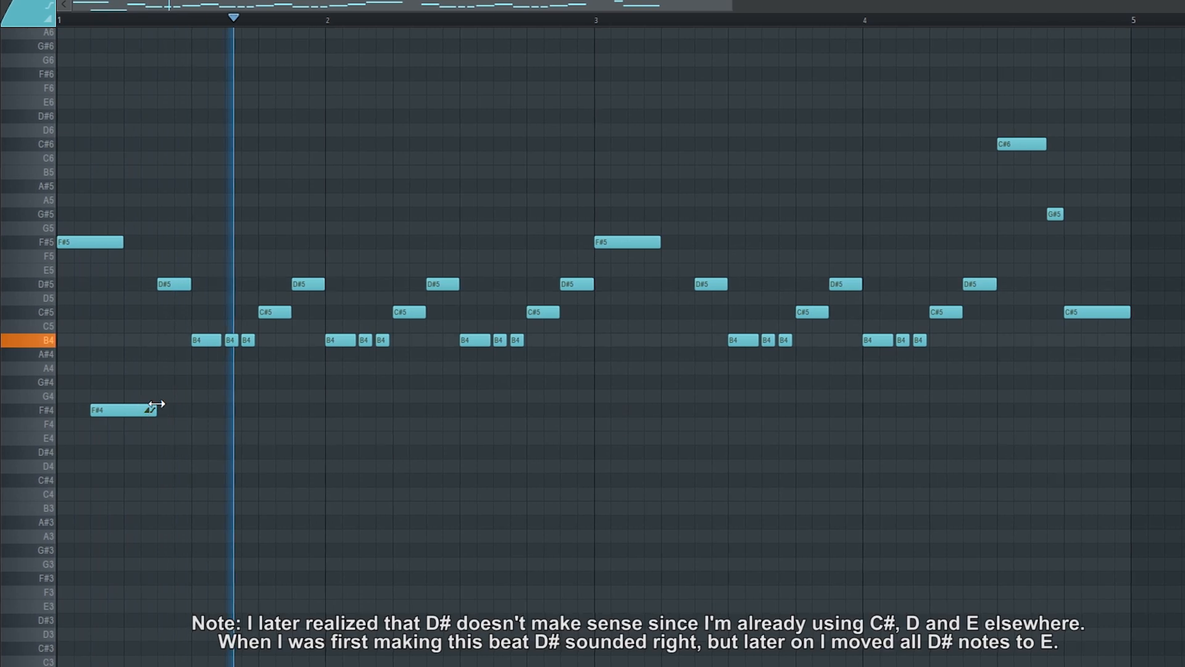
# Add an F#4 slide note beneath the F#5 bass note in bar 3.
pyautogui.click(639, 414)
pyautogui.keyDown('ctrl'); pyautogui.scroll(-2, 656, 418); pyautogui.keyUp('ctrl')
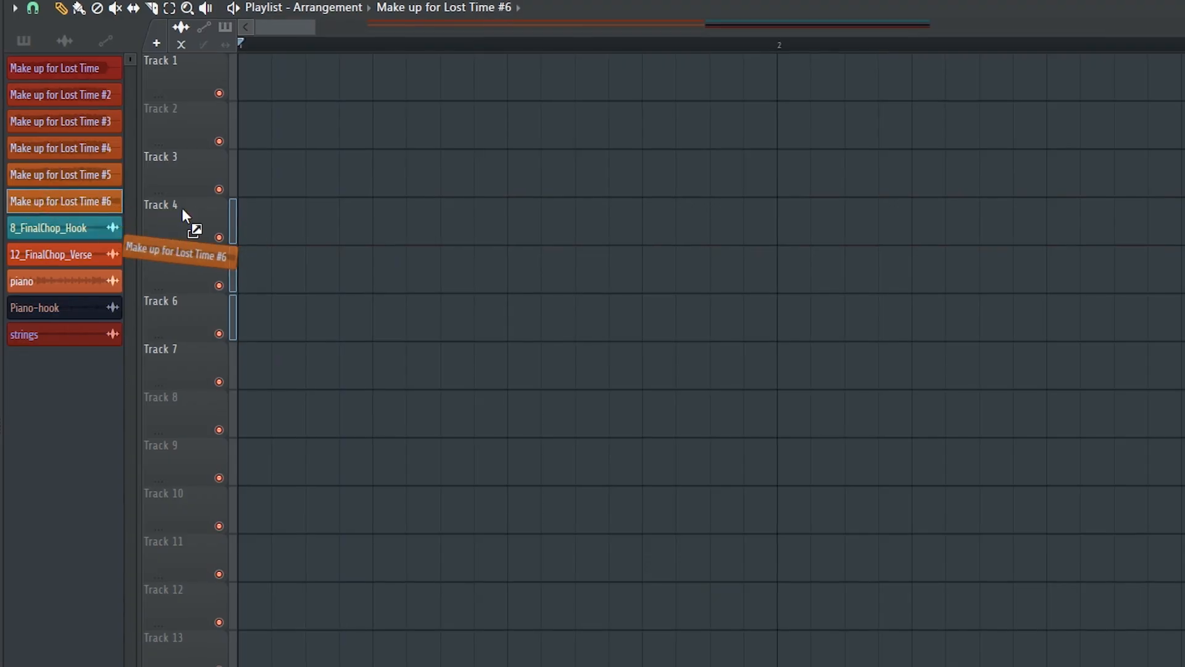
# Place the Make up for Lost Time #6 clip on Track 4 at bar 1 and trim it to end at bar 5.
pyautogui.moveTo(185, 225); pyautogui.dragTo(232, 221)
pyautogui.click(316, 36)
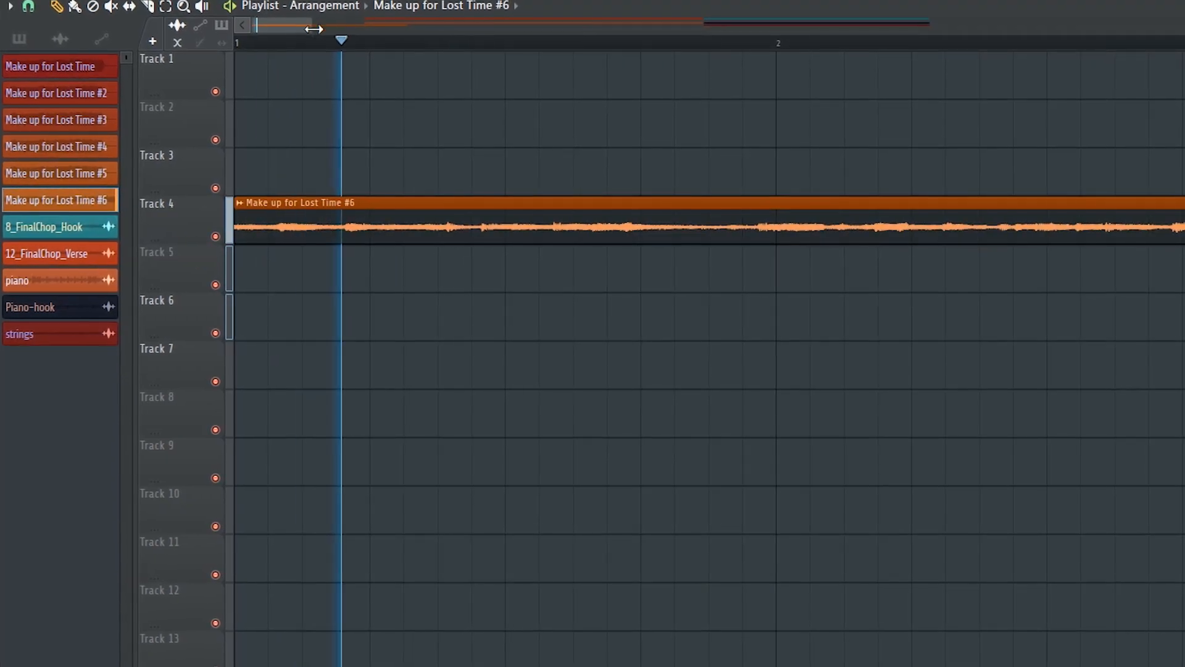
pyautogui.moveTo(307, 27); pyautogui.dragTo(378, 28)
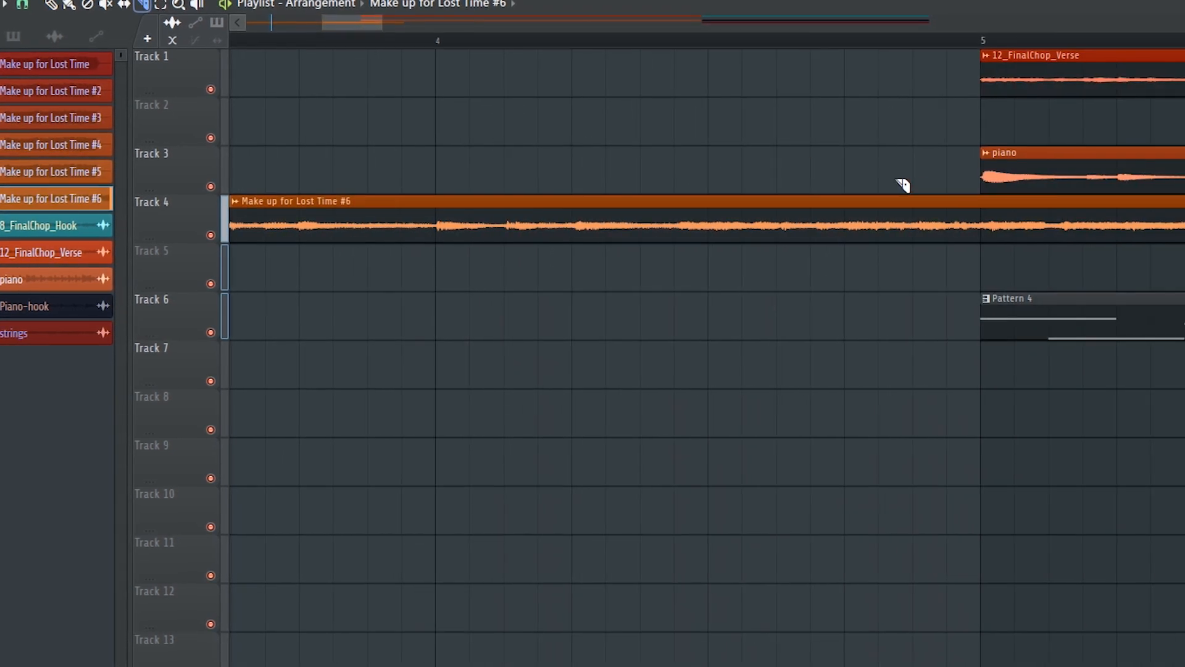
pyautogui.rightClick(1018, 220)
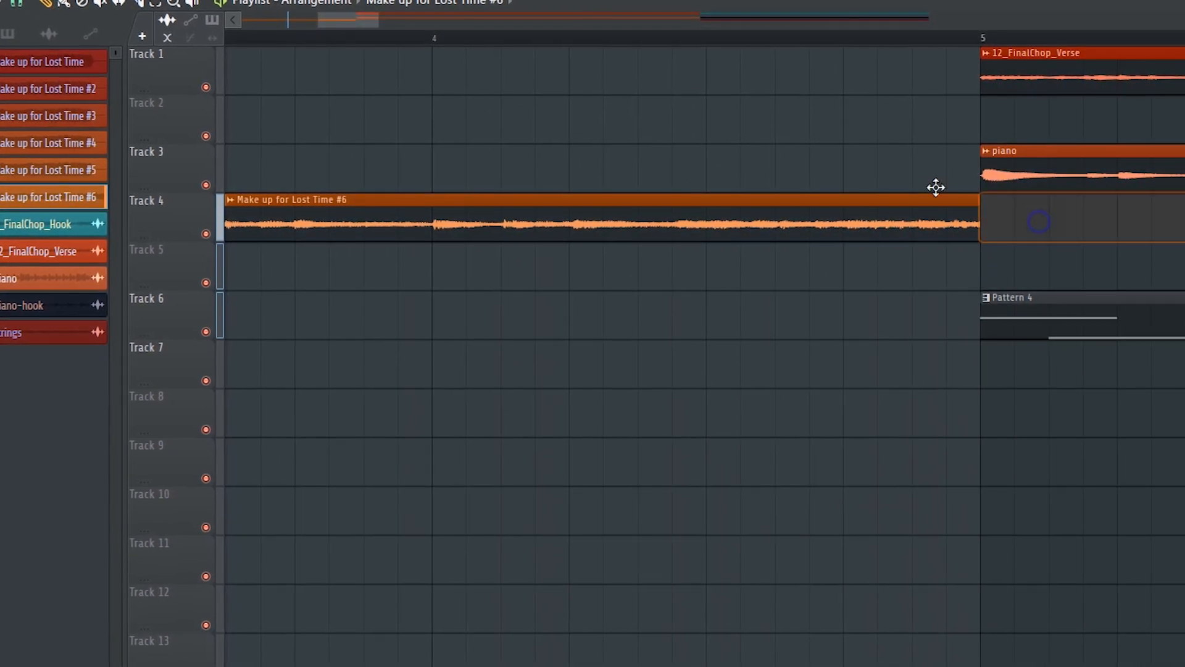
# Slice the Make up for Lost Time #6 clip at the middle of bar 3, the start of bar 4 and the middle of bar 4.
pyautogui.moveTo(315, 16); pyautogui.dragTo(265, 17)
pyautogui.press('space')
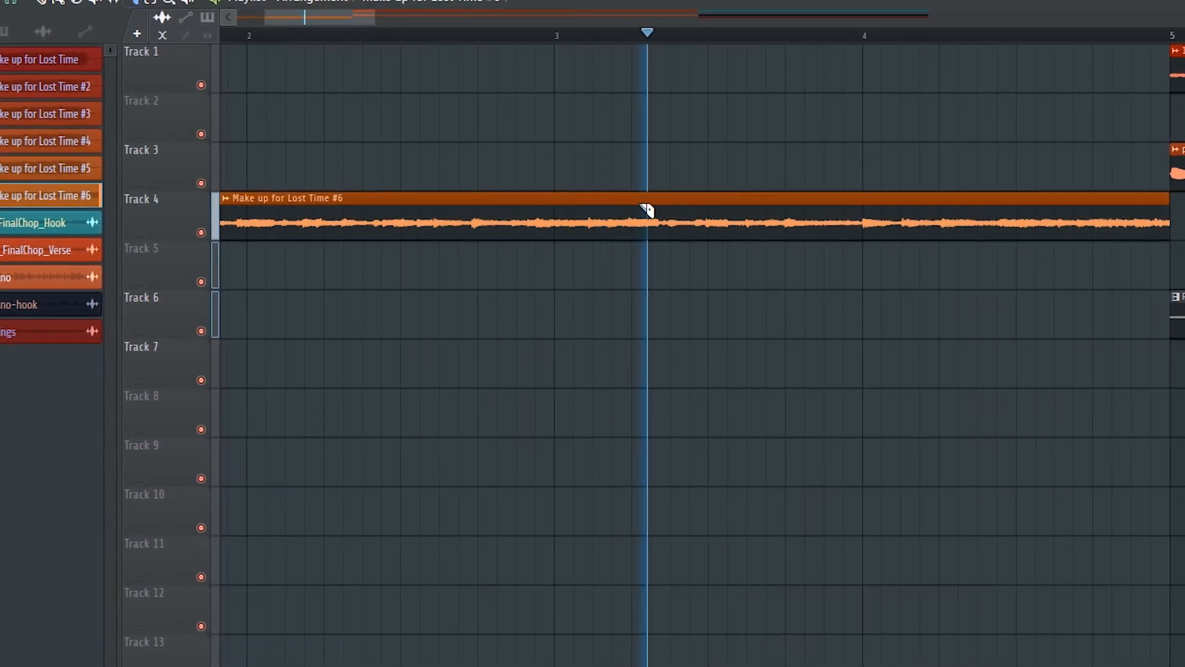
pyautogui.press('c')
pyautogui.click(708, 206)
pyautogui.click(862, 206)
pyautogui.click(1018, 223)
# Delete the two half-bar slices in bar 4 and duplicate the preceding half-bar slice twice to fill the gap.
pyautogui.press('p')
pyautogui.rightClick(1078, 223)
pyautogui.rightClick(937, 224)
pyautogui.press('space')
pyautogui.hotkey('ctrl', 'b')
pyautogui.hotkey('ctrl', 'b')
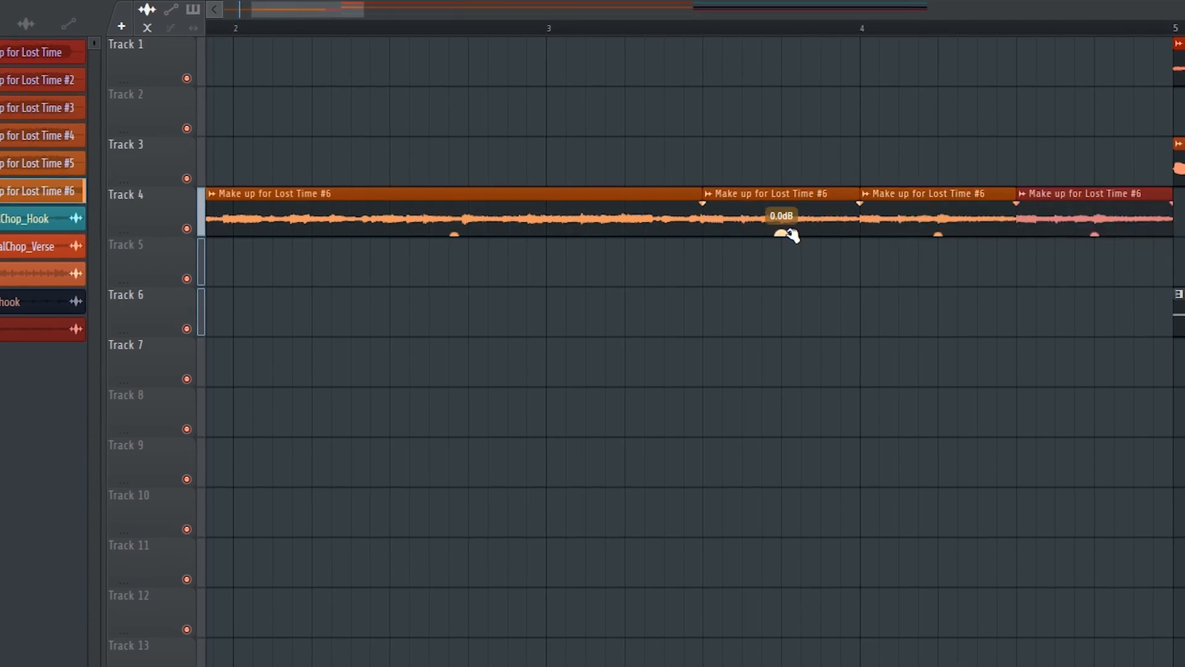
pyautogui.scroll(-4, 624, 217)
pyautogui.keyDown('ctrl'); pyautogui.click(559, 158); pyautogui.keyUp('ctrl')
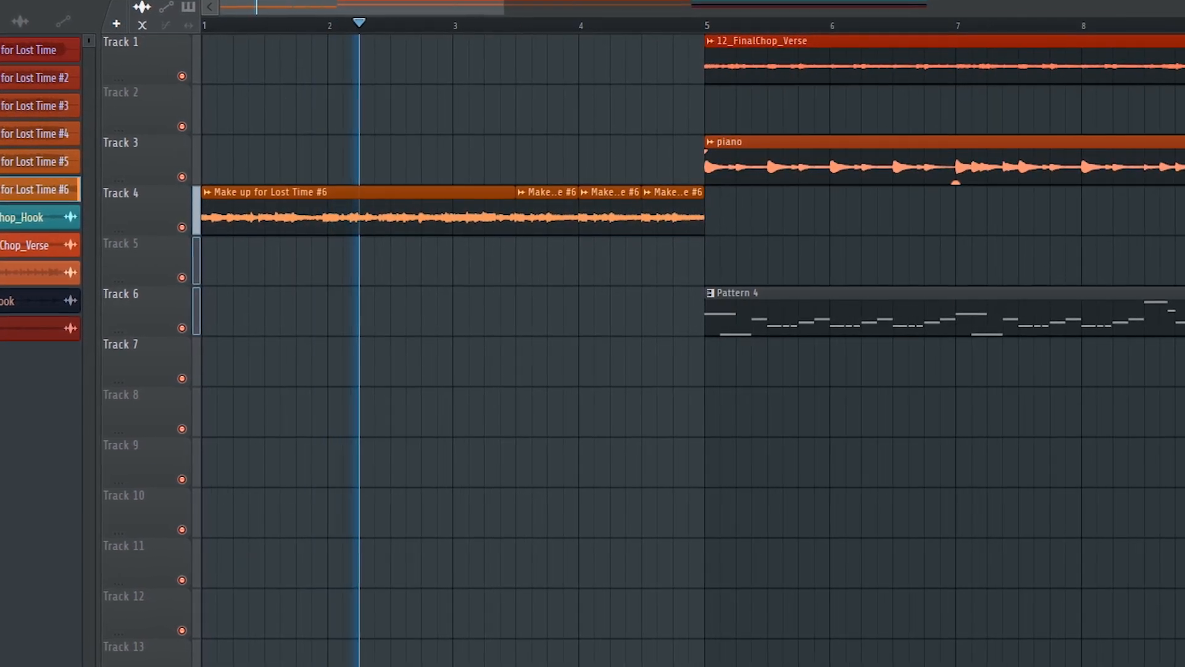
# Route the Make up for Lost Time #6 channel to mixer Insert 16.
pyautogui.click(646, 38)
pyautogui.rightClick(660, 224)
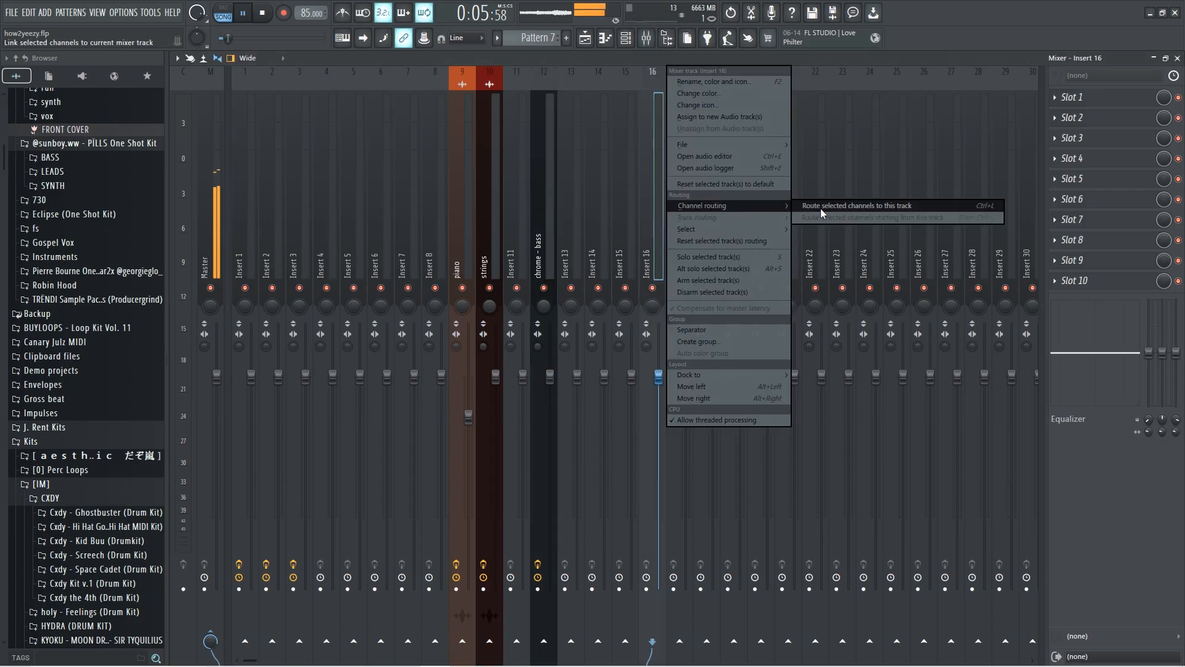
pyautogui.click(821, 208)
# Add Fruity parametric EQ 2 to the Make up for Lost Time #6 mixer track and raise its low cut into the mid range.
pyautogui.click(1070, 103)
pyautogui.click(800, 122)
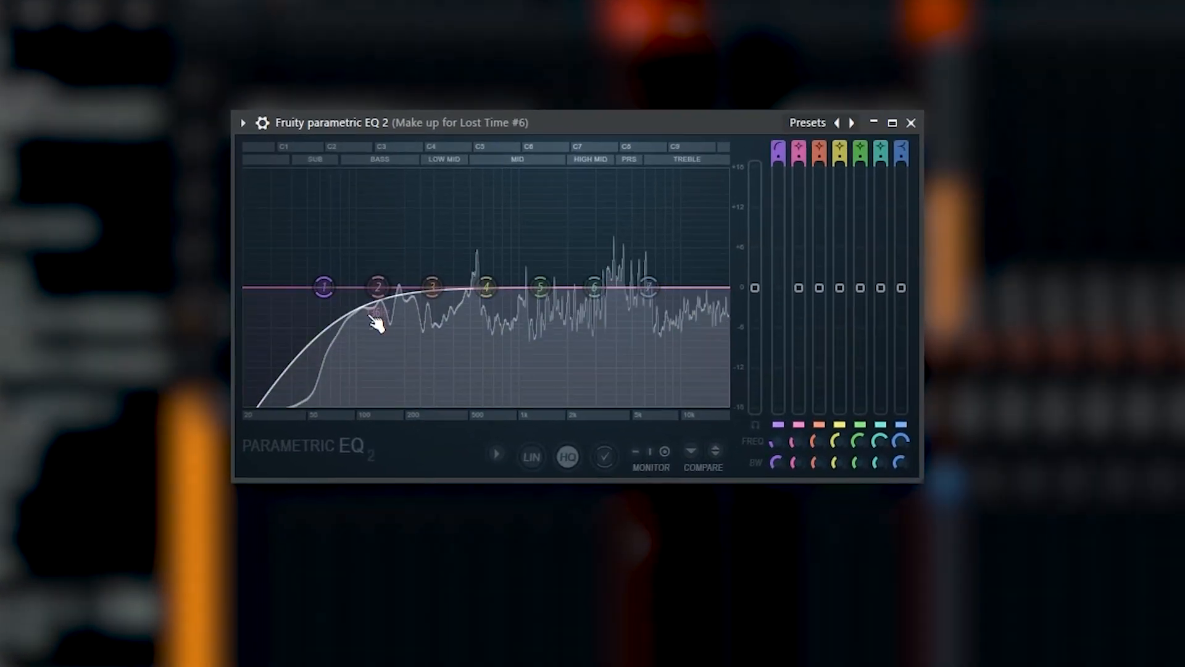
pyautogui.moveTo(324, 287); pyautogui.dragTo(497, 287)
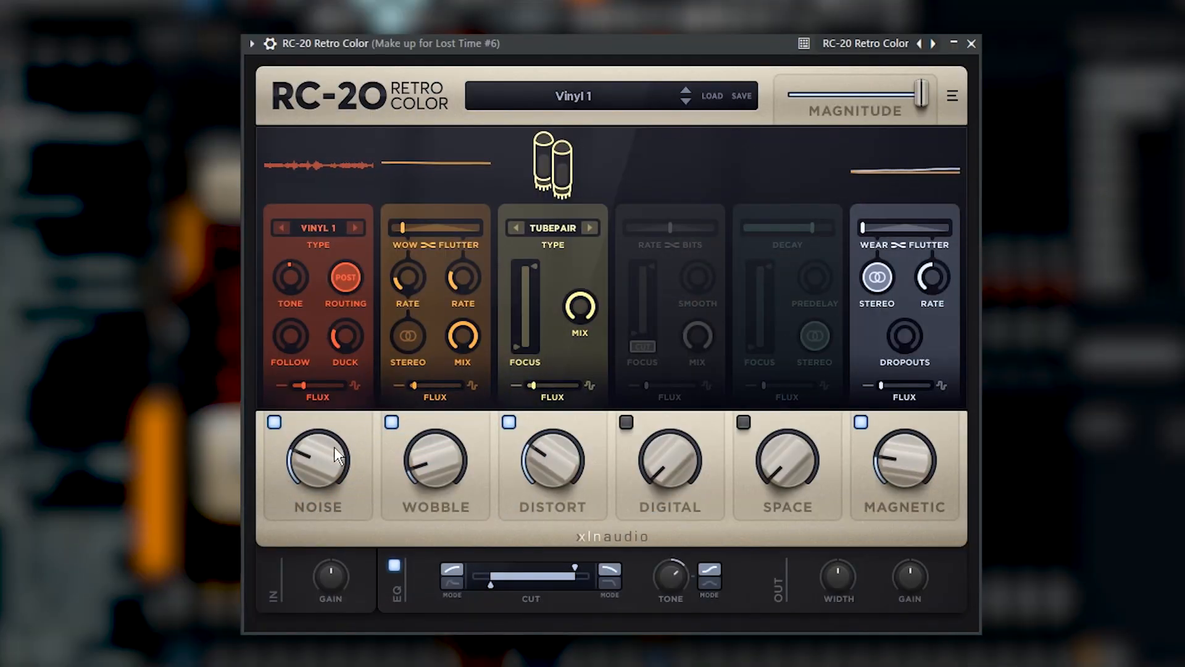
# Set the RC-20 noise type to 7.5" and the Noise amount to 12% on the Make up for Lost Time #6 track.
pyautogui.click(355, 227)
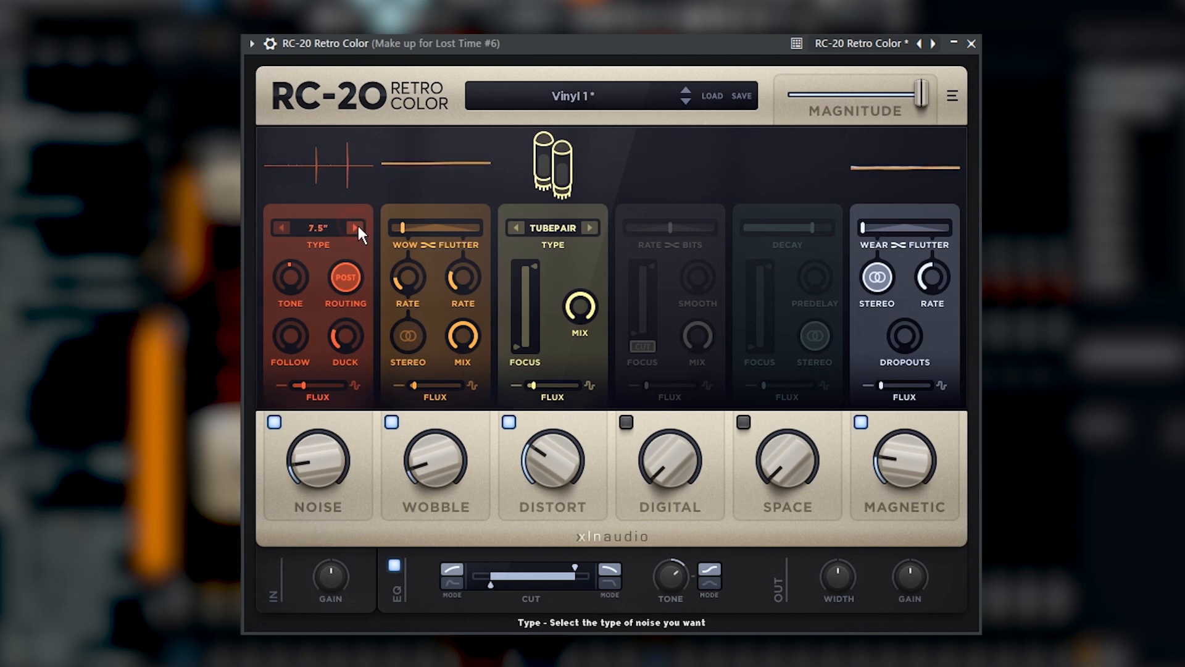
pyautogui.moveTo(304, 474); pyautogui.dragTo(305, 479)
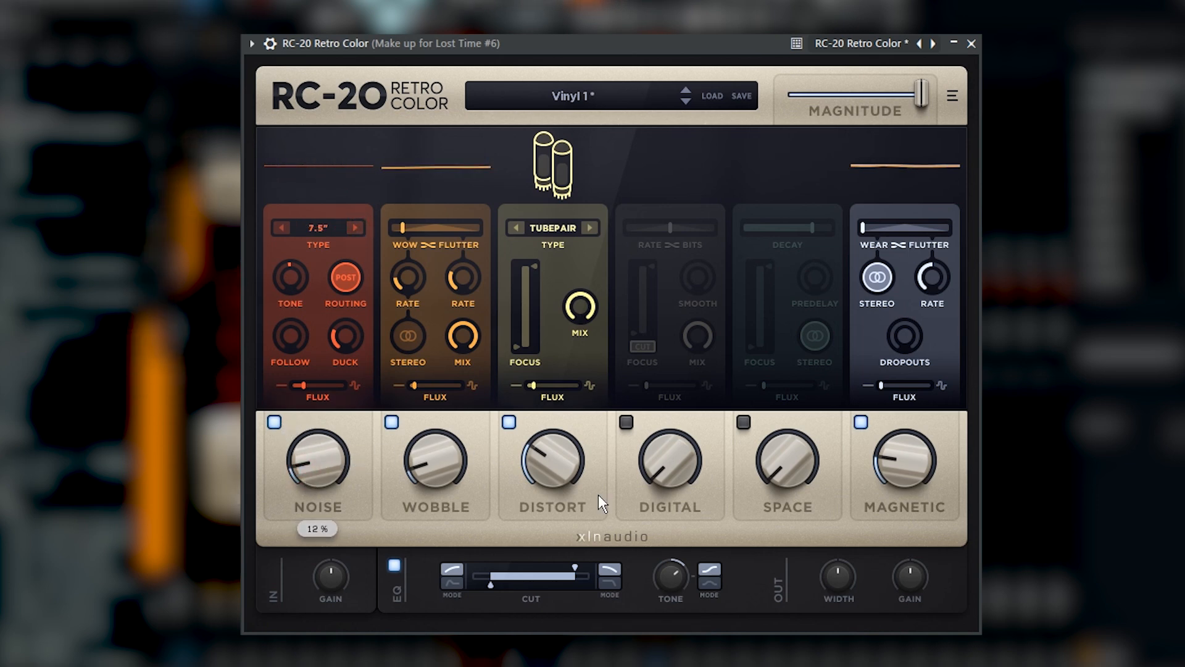
pyautogui.click(780, 360)
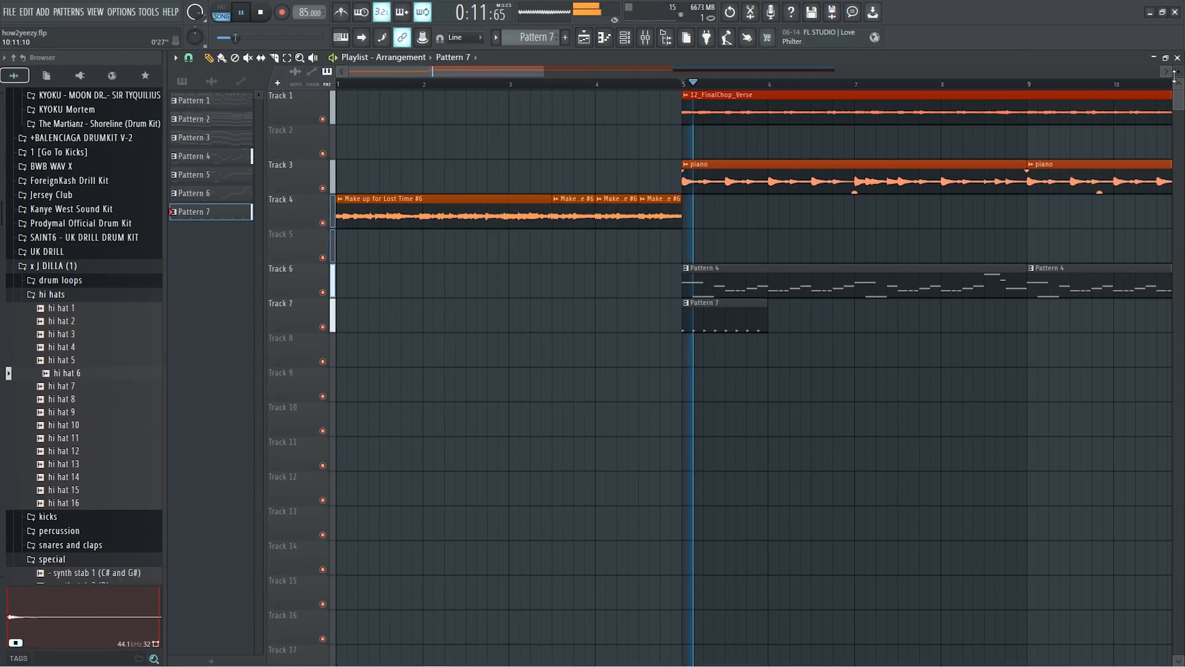
# Fill the hi hat 6 steps across bar 1 and open the channel in the piano roll.
pyautogui.press('F5')
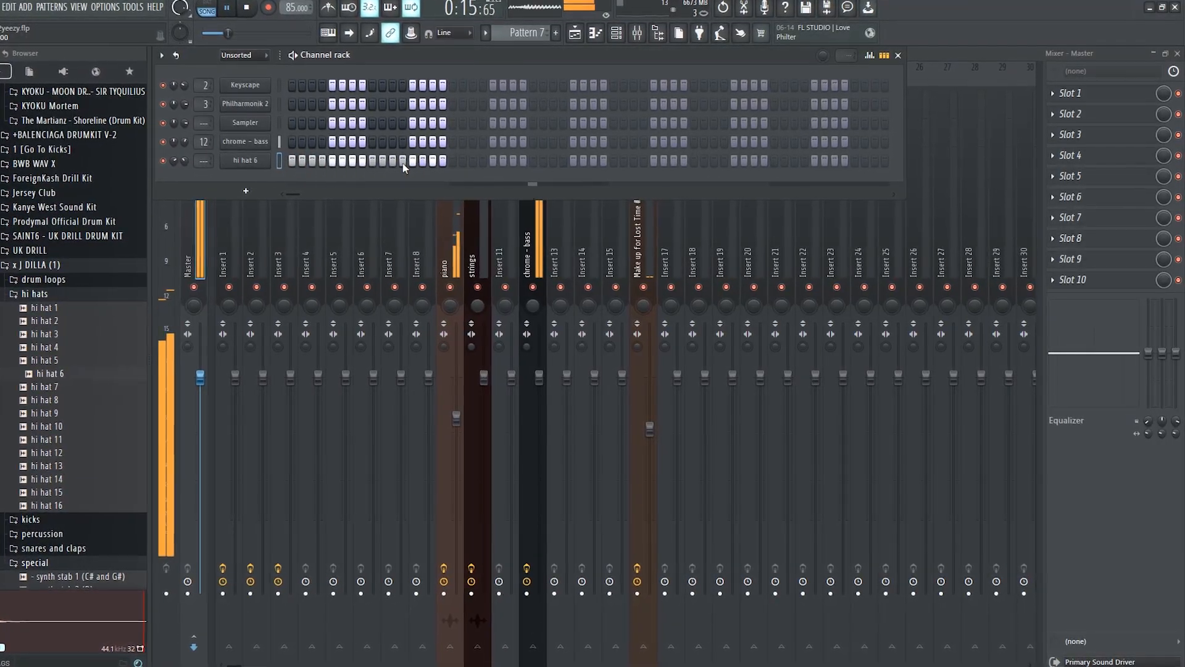
pyautogui.rightClick(247, 160)
pyautogui.click(265, 158)
pyautogui.rightClick(310, 328)
pyautogui.moveTo(1159, 61); pyautogui.dragTo(630, 123)
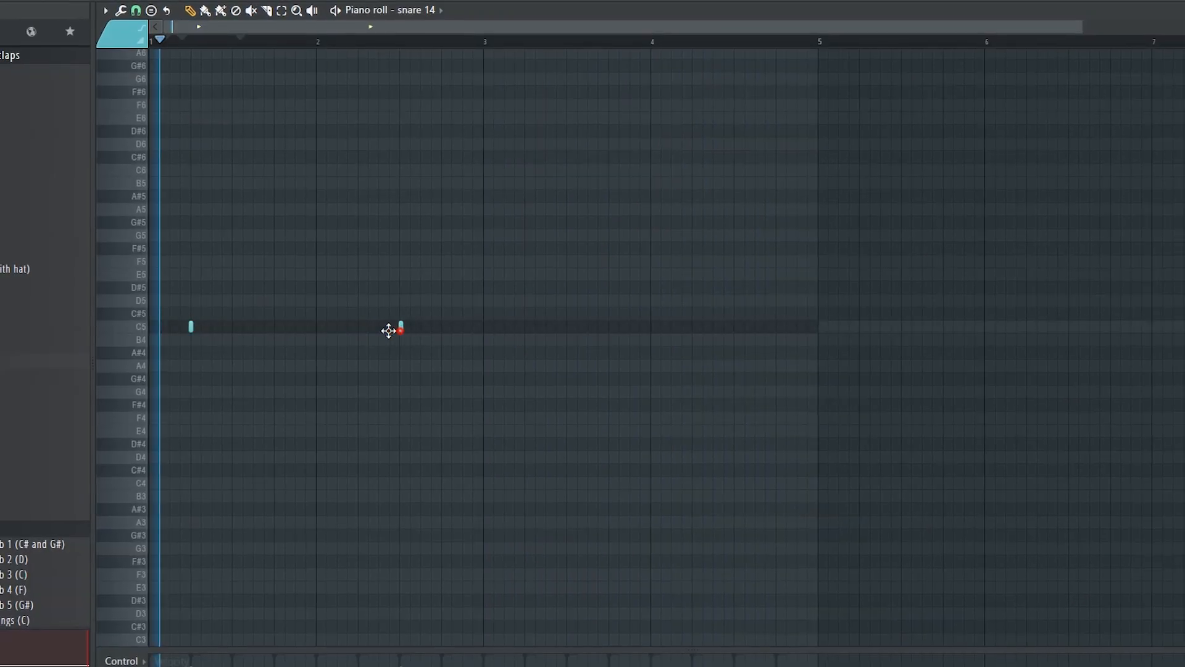
# Place snare 14 hits on beats 2 and 4 across all four bars.
pyautogui.moveTo(400, 326); pyautogui.dragTo(273, 328)
pyautogui.moveTo(198, 329); pyautogui.dragTo(358, 332)
pyautogui.moveTo(515, 274)
pyautogui.mouseDown()
pyautogui.moveTo(511, 287)
pyautogui.moveTo(196, 343)
pyautogui.moveTo(318, 327)
pyautogui.moveTo(529, 327)
pyautogui.mouseUp()
# Show the Channel rack and open the sampler settings of snare 14.
pyautogui.click(640, 6)
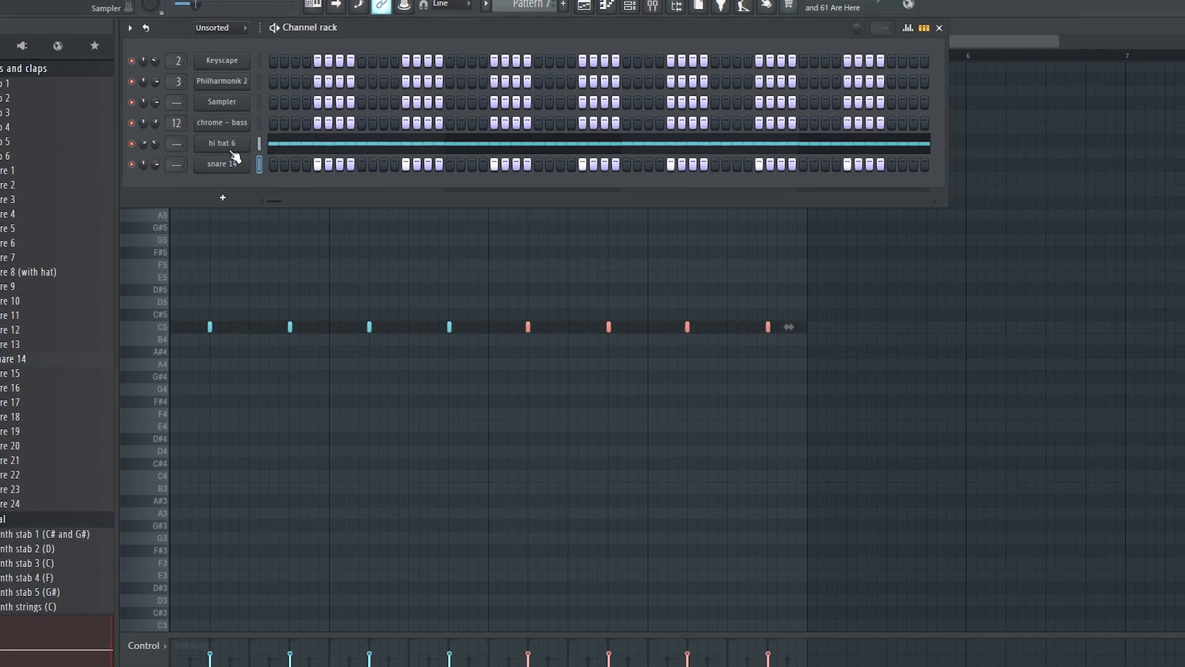
pyautogui.click(227, 168)
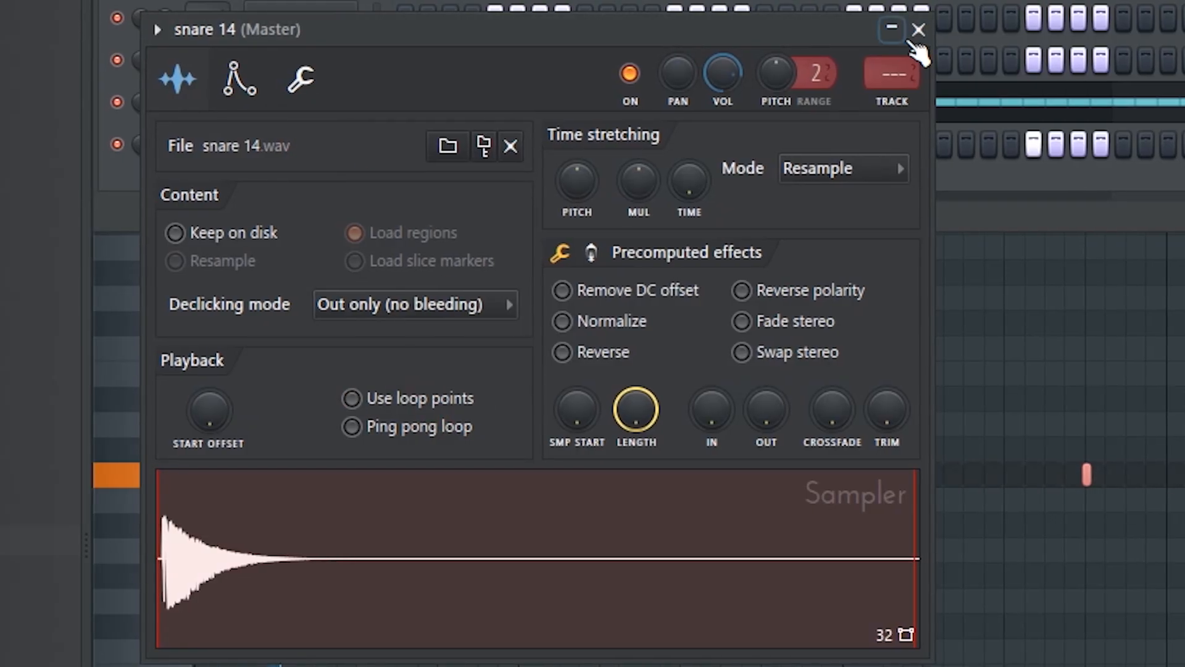
# Transpose all KWKIK073 kick notes in Pattern 7 down to A4 and play the drums back.
pyautogui.click(917, 29)
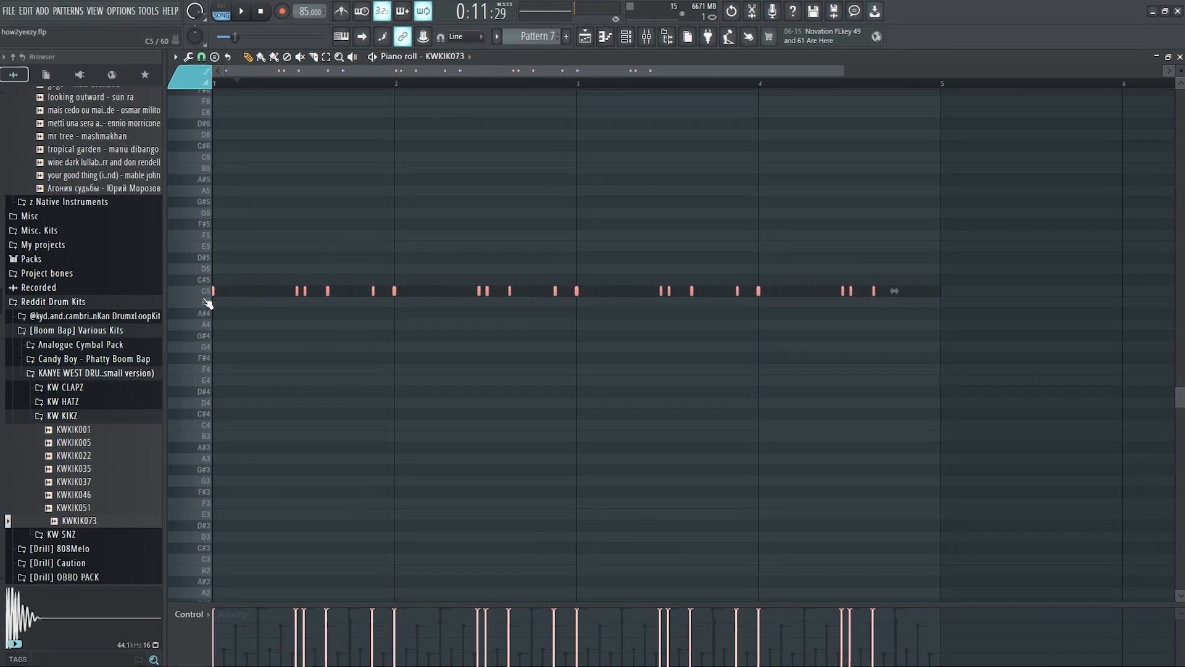
pyautogui.moveTo(206, 302)
pyautogui.mouseDown()
pyautogui.moveTo(201, 340)
pyautogui.moveTo(209, 312)
pyautogui.moveTo(201, 324)
pyautogui.mouseUp()
pyautogui.press('space')
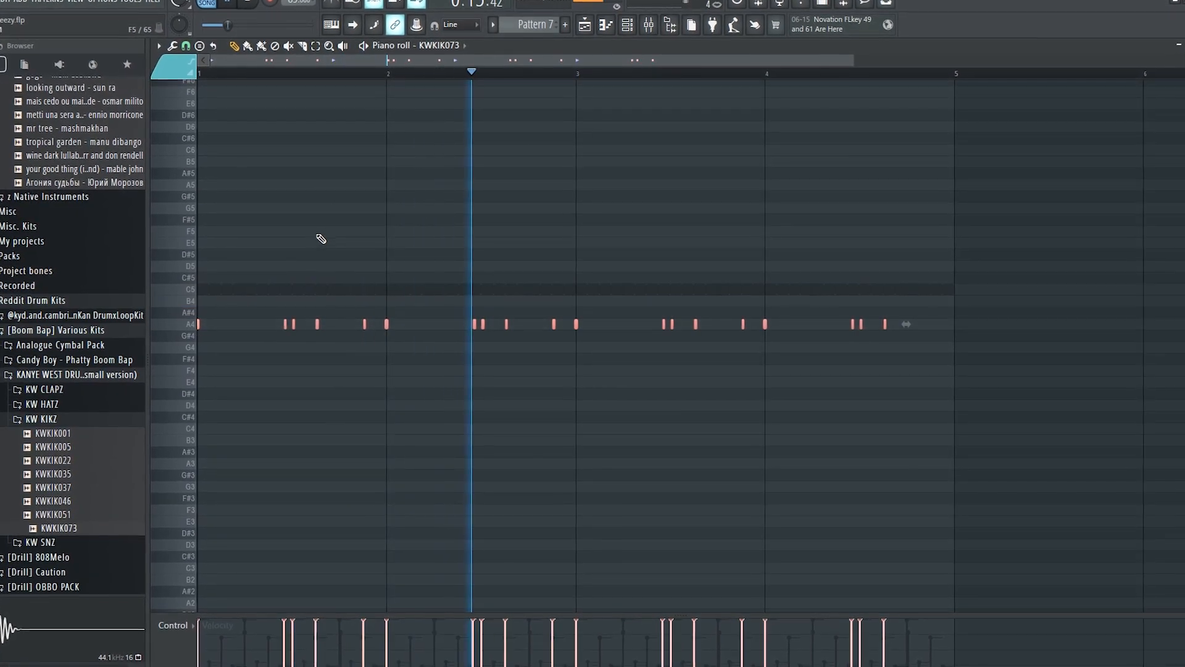
pyautogui.click(627, 26)
pyautogui.moveTo(529, 26); pyautogui.dragTo(530, 26)
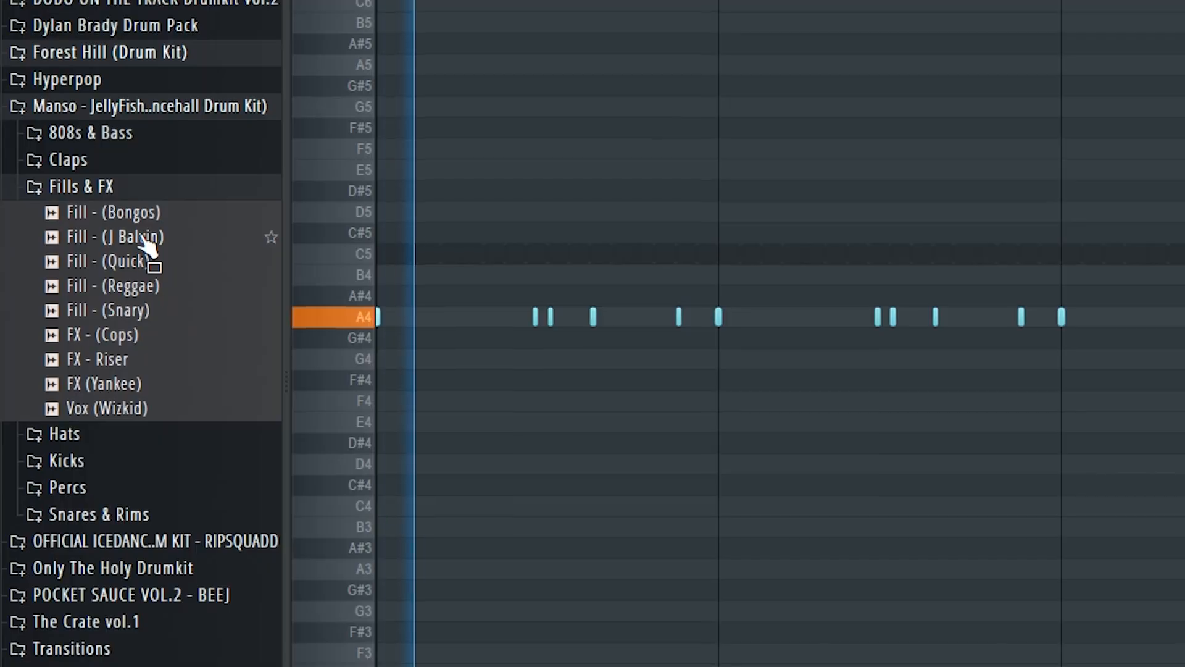
# Place the Fill - (J Balvin) sample on the empty playlist track below strings, starting one beat before Piano-hook.
pyautogui.moveTo(145, 244); pyautogui.dragTo(779, 286)
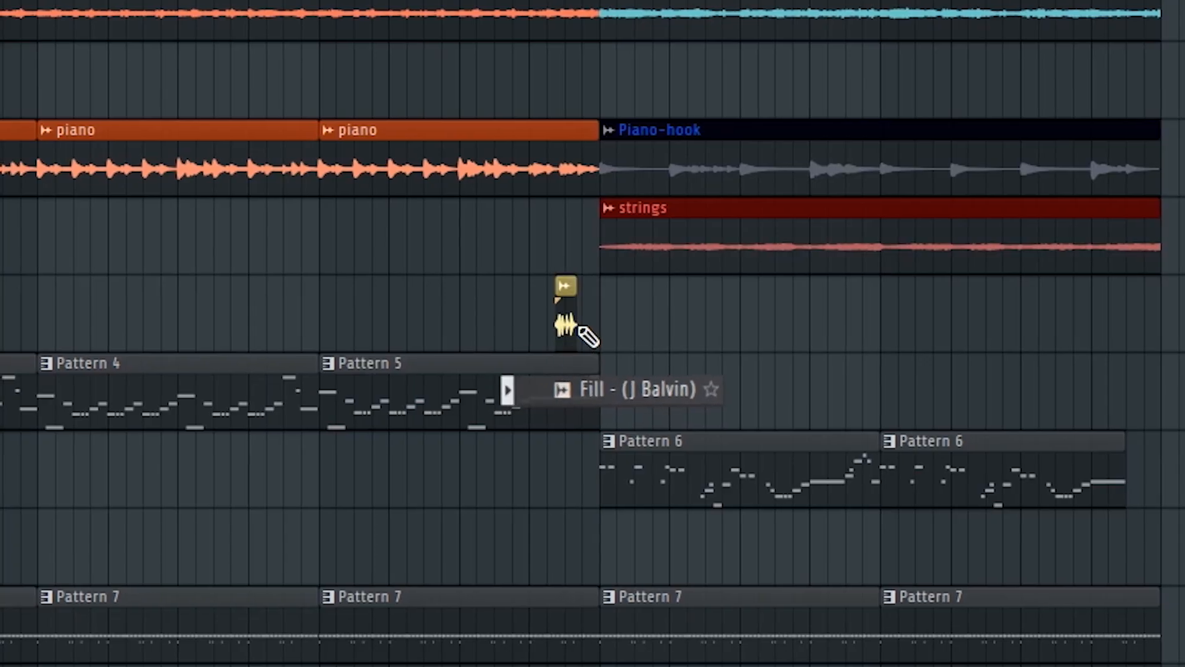
pyautogui.scroll(5, 579, 328)
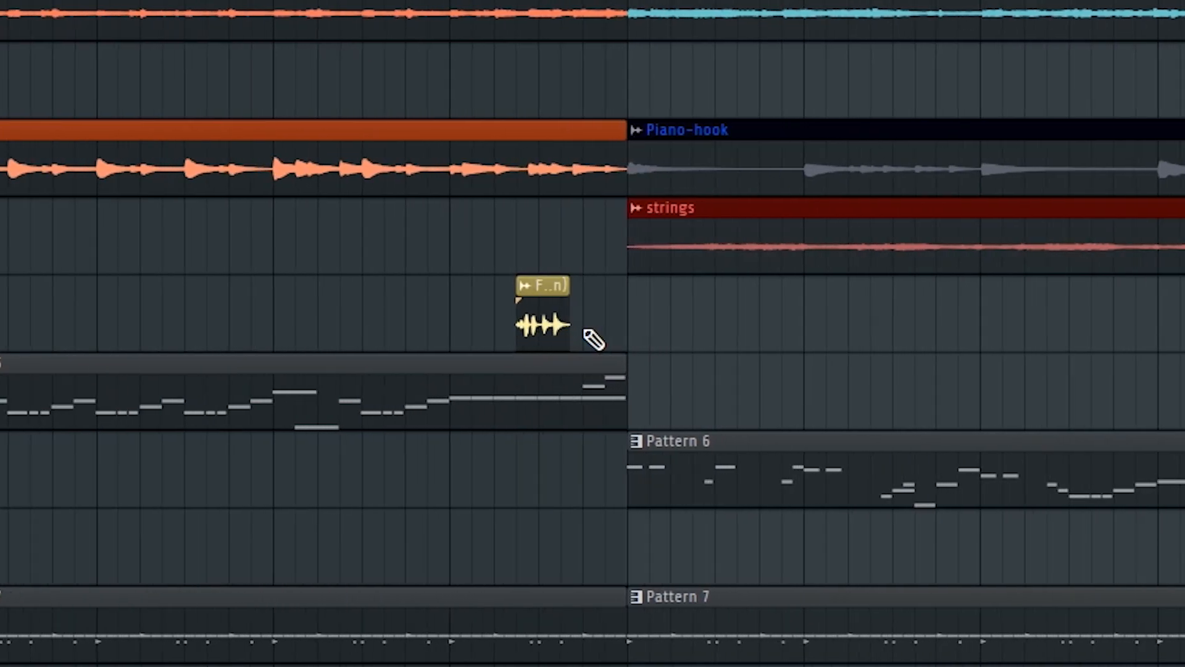
pyautogui.moveTo(521, 288); pyautogui.dragTo(672, 289)
pyautogui.scroll(5, 710, 301)
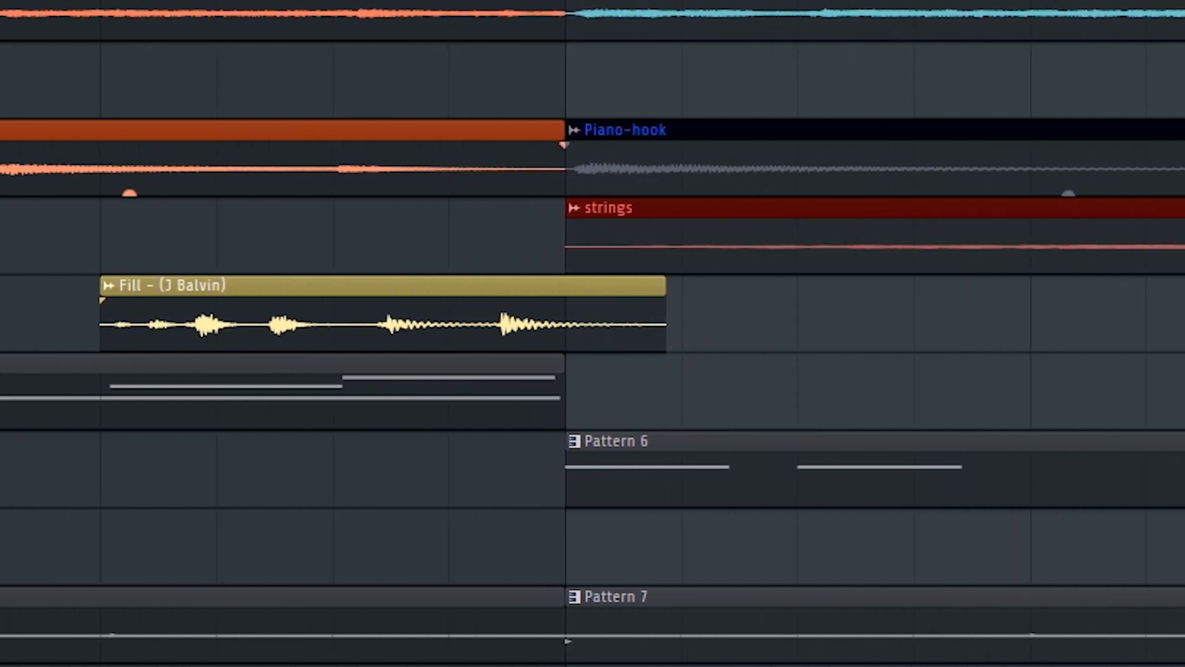
# Set the time stretching mode of the Fill - (J Balvin) audio clip to Stretch.
pyautogui.doubleClick(521, 341)
pyautogui.click(840, 173)
pyautogui.click(808, 247)
pyautogui.click(913, 42)
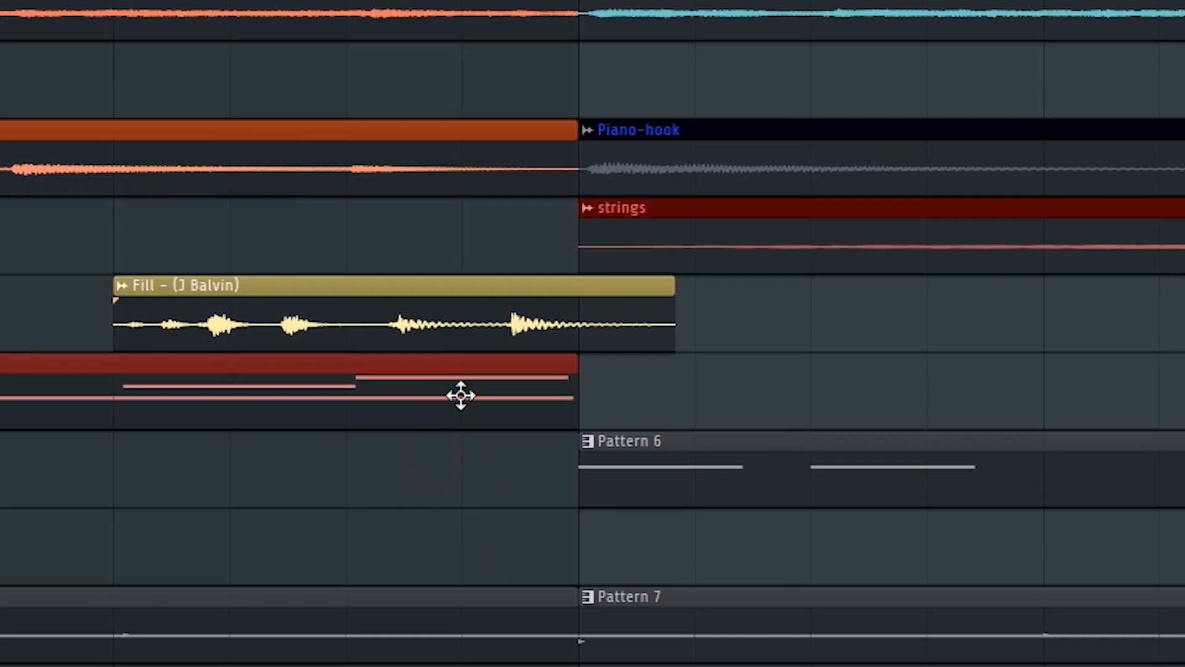
# Trim the ends of the last Pattern 5 and Pattern 7 clips to one beat before Piano-hook.
pyautogui.moveTo(569, 368); pyautogui.dragTo(119, 412)
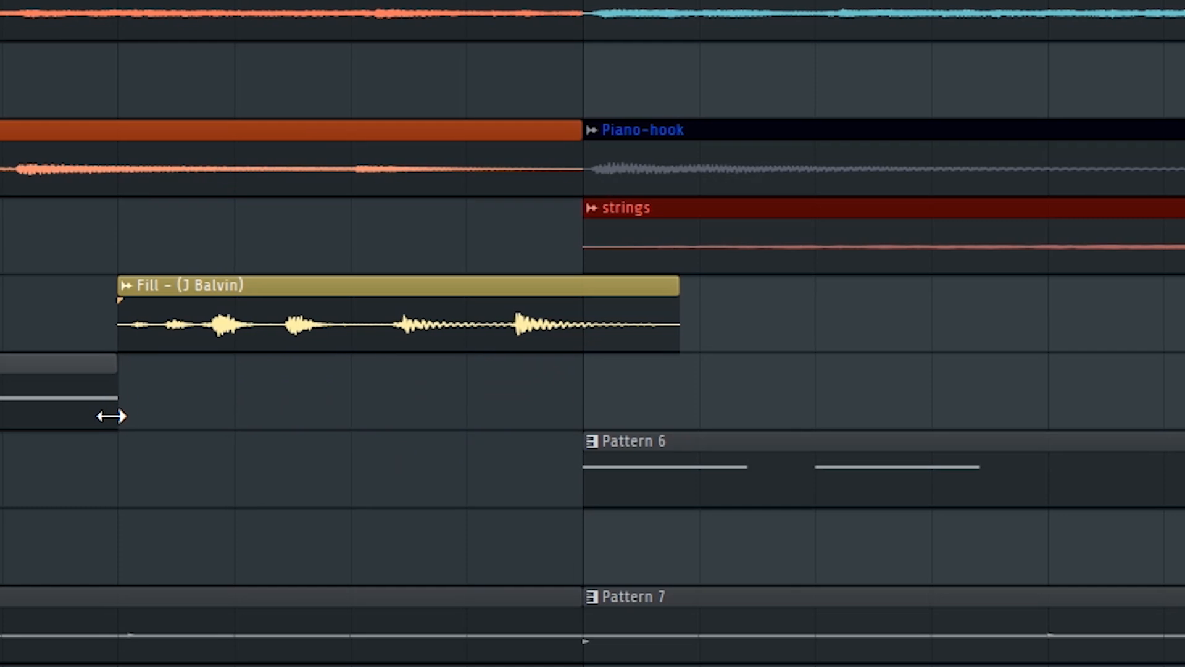
pyautogui.moveTo(577, 591); pyautogui.dragTo(122, 597)
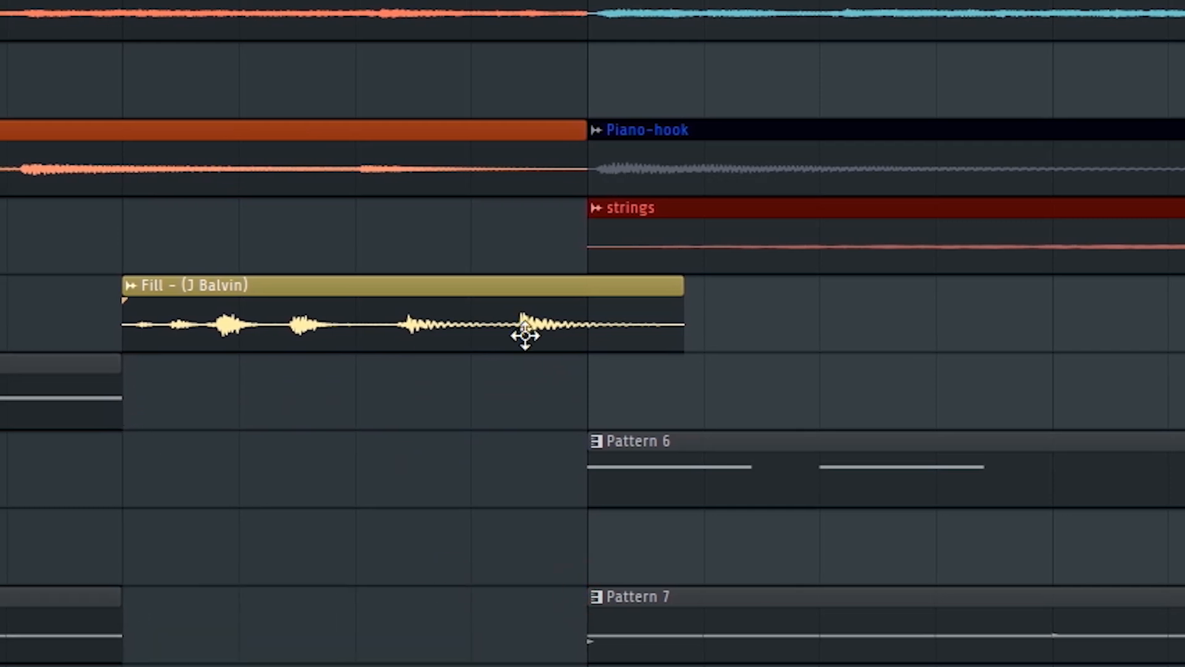
# Move the Fill - (J Balvin) clip earlier and stretch it to span the last two beats before Piano-hook, checking it by playback.
pyautogui.doubleClick(567, 301)
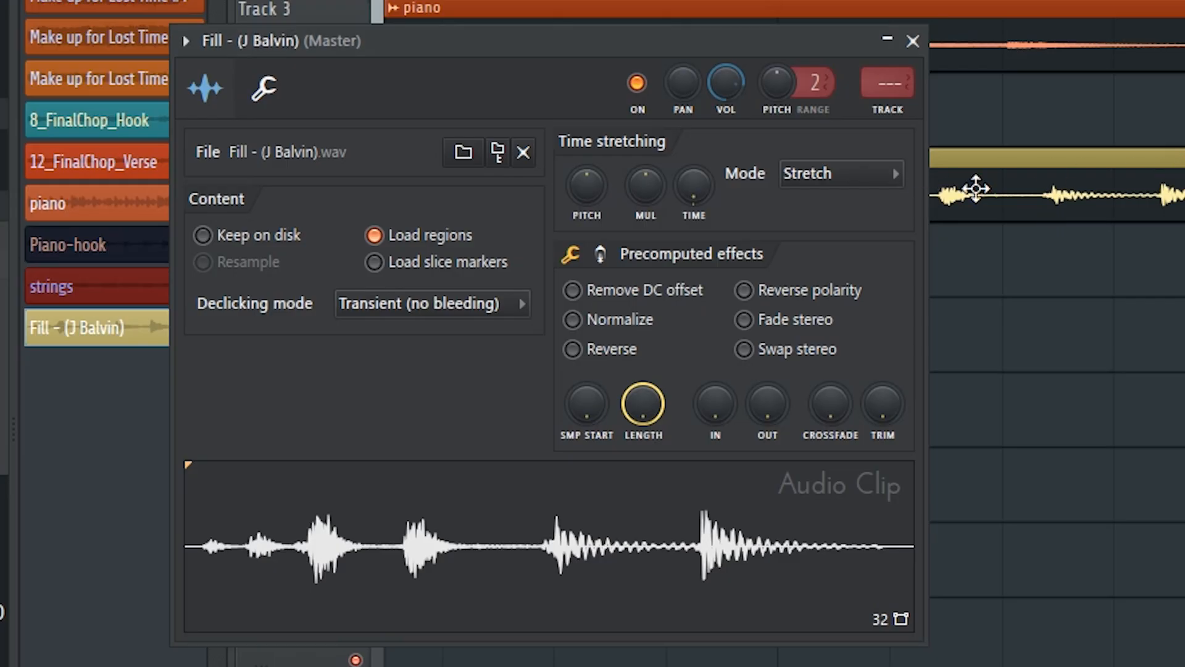
pyautogui.click(1090, 189)
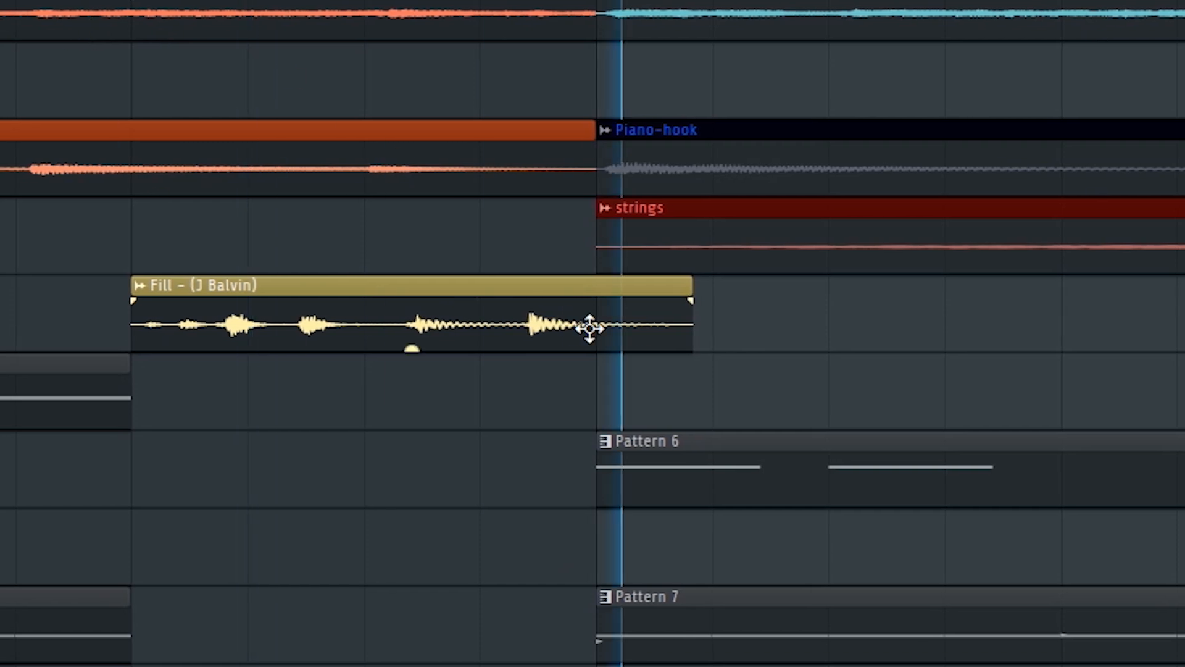
pyautogui.scroll(3, 656, 320)
pyautogui.moveTo(439, 313); pyautogui.dragTo(247, 322)
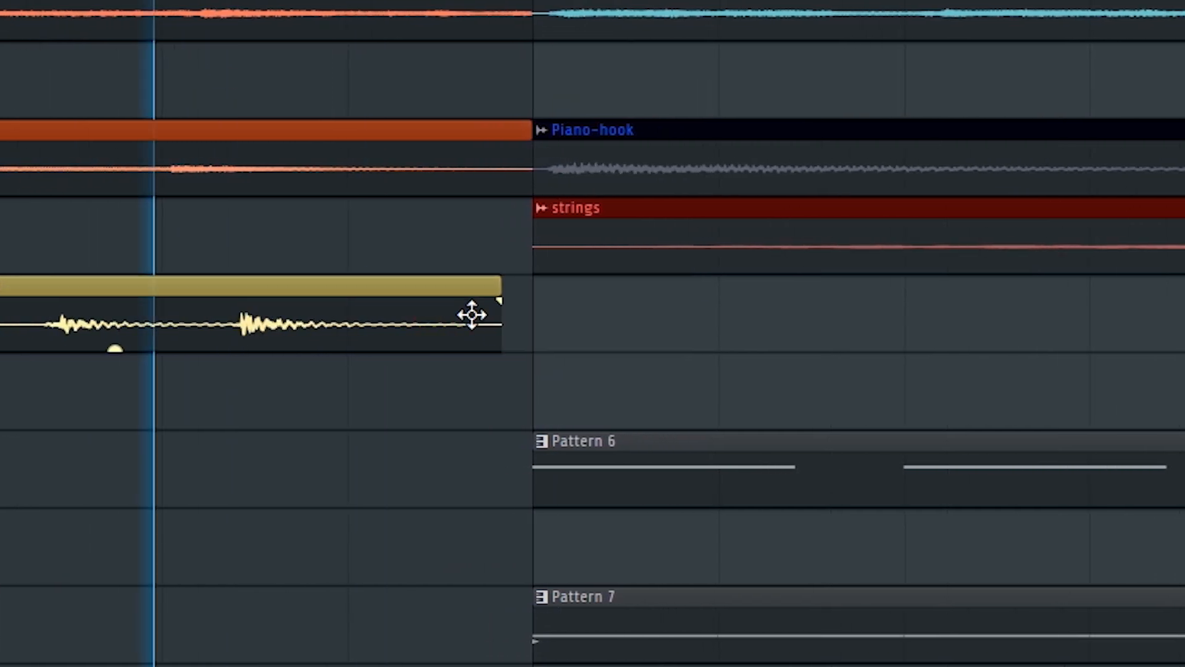
pyautogui.moveTo(503, 281); pyautogui.dragTo(534, 282)
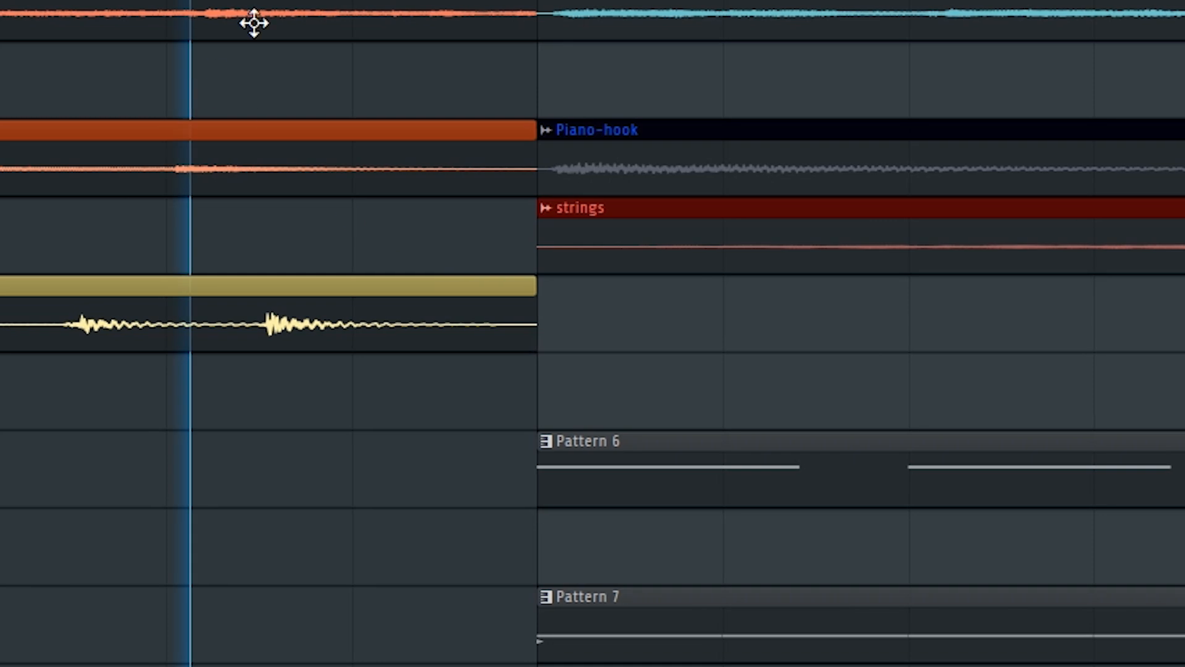
pyautogui.scroll(-3, 593, 333)
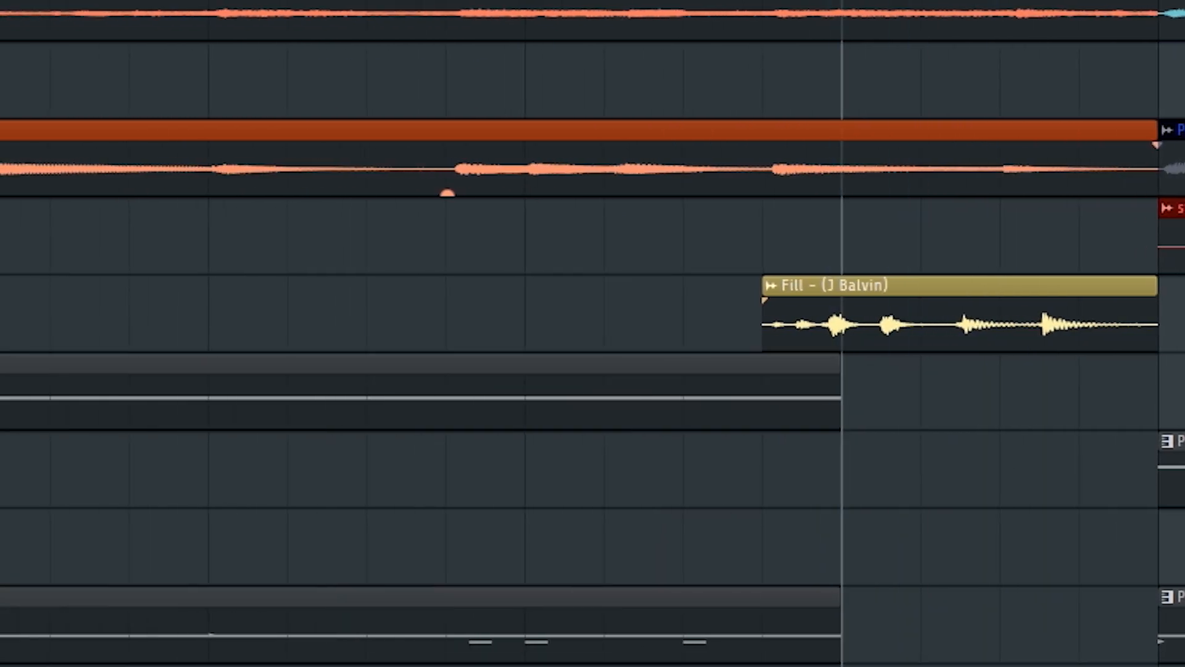
pyautogui.press('space')
pyautogui.press('space')
pyautogui.moveTo(825, 312); pyautogui.dragTo(588, 313)
pyautogui.press('space')
pyautogui.moveTo(920, 283); pyautogui.dragTo(1163, 282)
pyautogui.press('space')
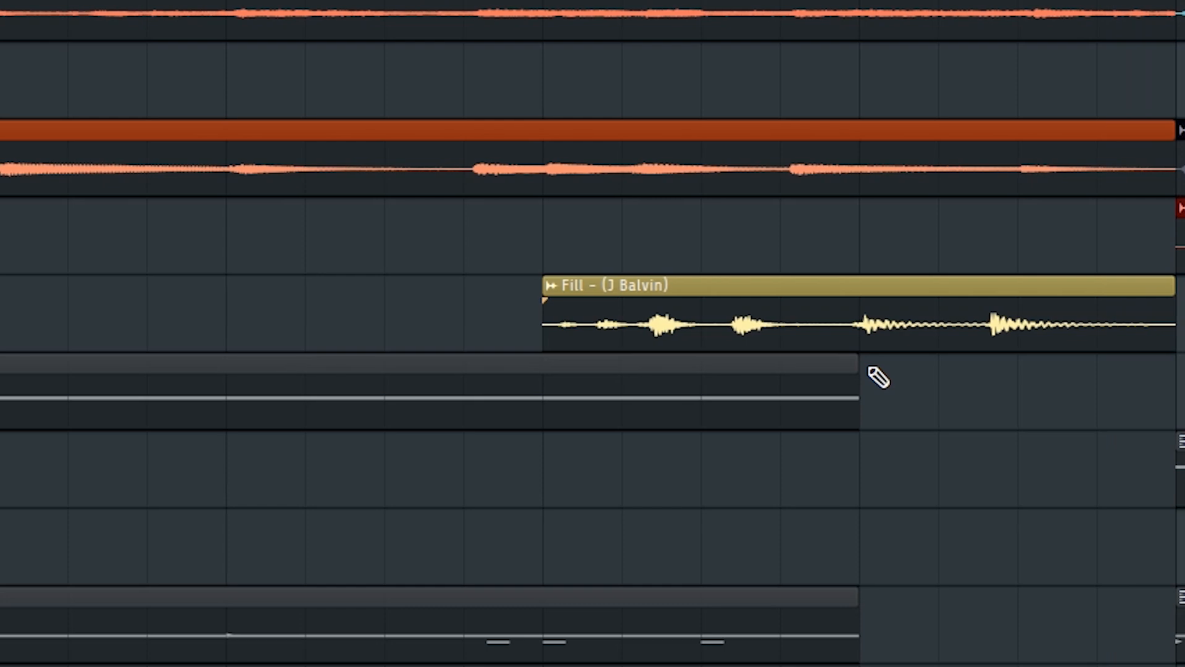
# Shorten the Pattern 5 and Pattern 7 clips before the hook so both end where the two-beat fill starts.
pyautogui.keyDown('ctrl'); pyautogui.scroll(-3, 823, 386); pyautogui.keyUp('ctrl')
pyautogui.moveTo(831, 365); pyautogui.dragTo(696, 370)
pyautogui.moveTo(835, 599); pyautogui.dragTo(693, 625)
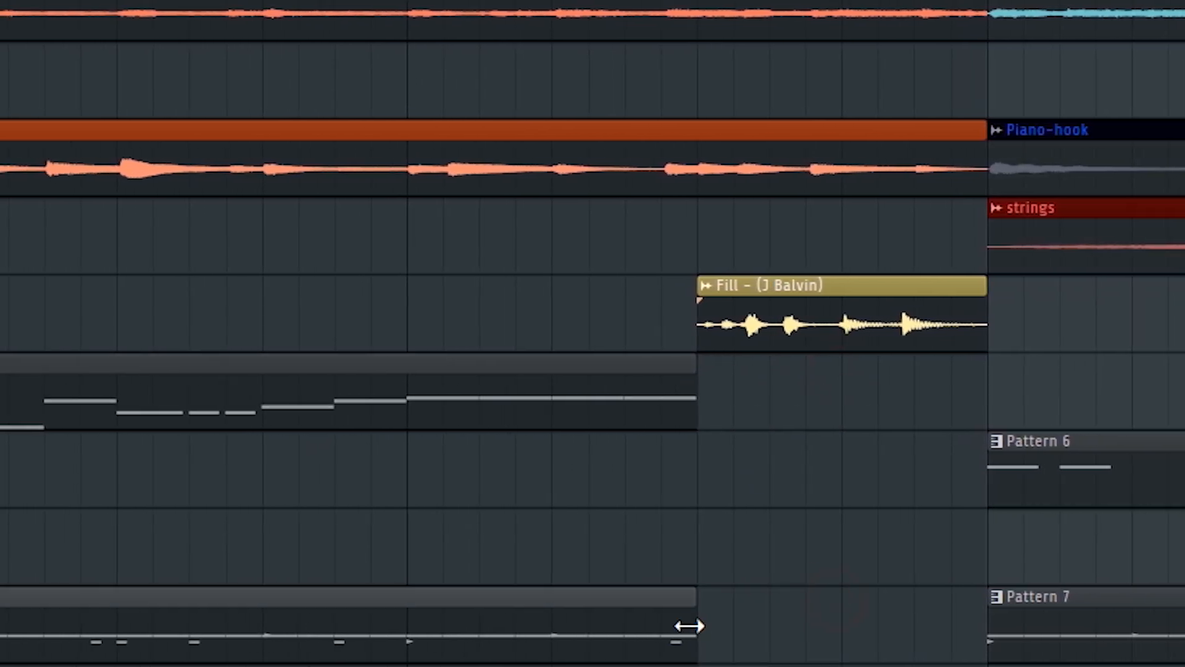
pyautogui.keyDown('ctrl'); pyautogui.scroll(-4, 646, 603); pyautogui.keyUp('ctrl')
pyautogui.keyDown('ctrl'); pyautogui.scroll(-6, 554, 594); pyautogui.keyUp('ctrl')
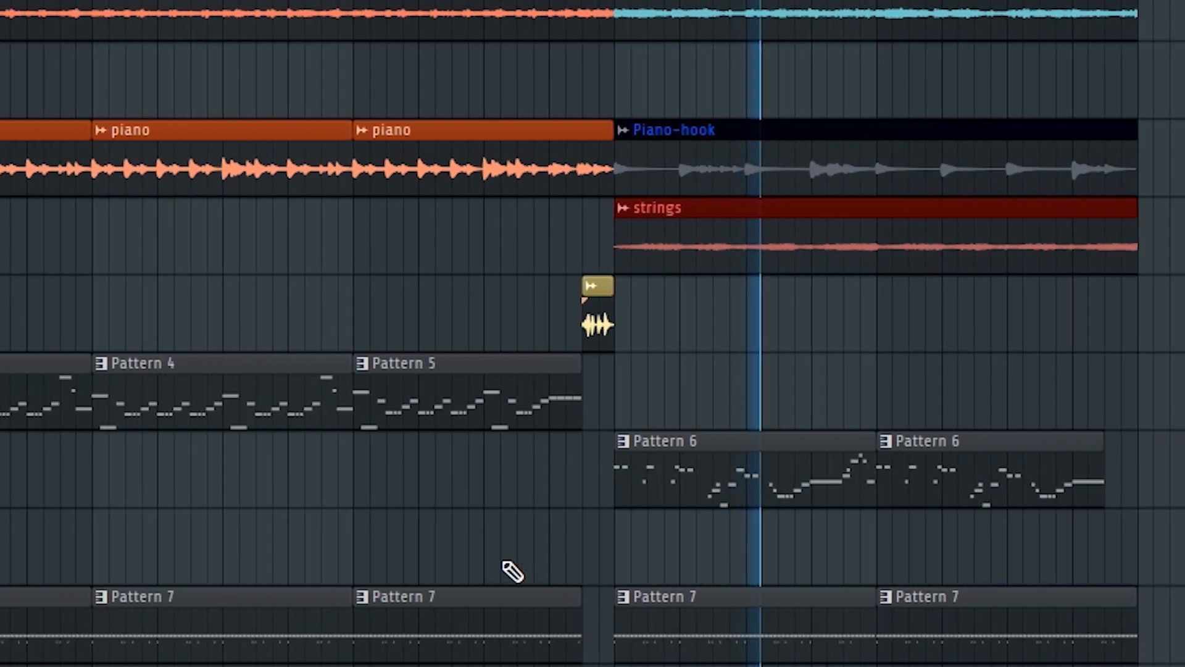